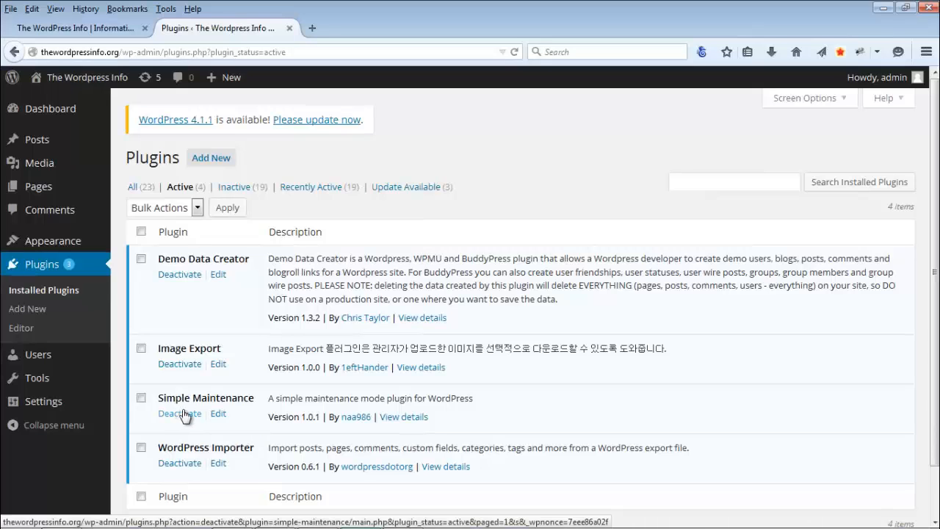
left_click(79, 517)
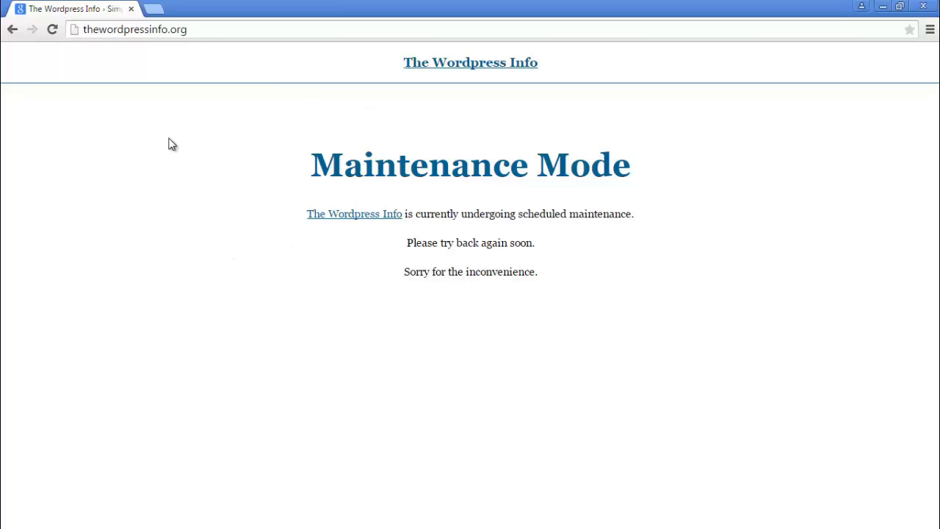
key("F5")
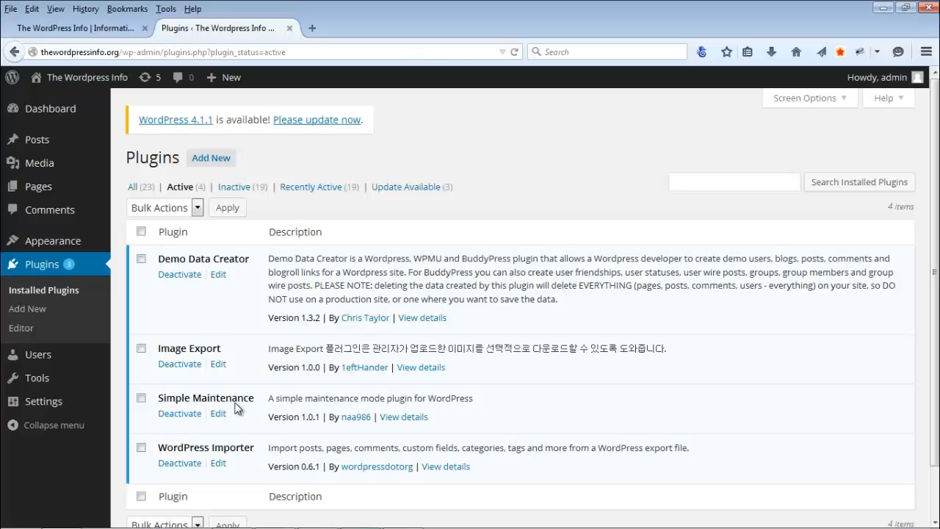
Deactivate the Simple Maintenance plugin and reload the live site in Chrome to see the change.
left_click(181, 414)
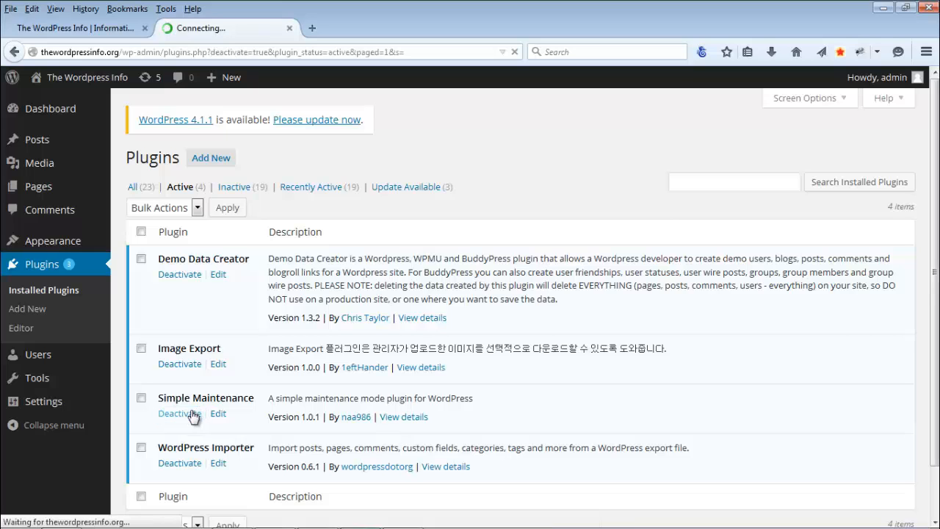
key("alt+Tab")
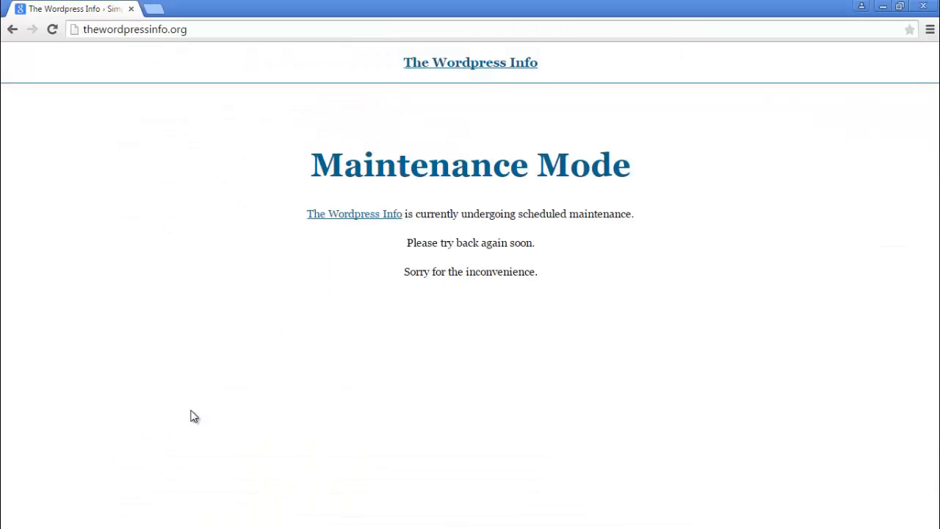
left_click(202, 30)
key("Return")
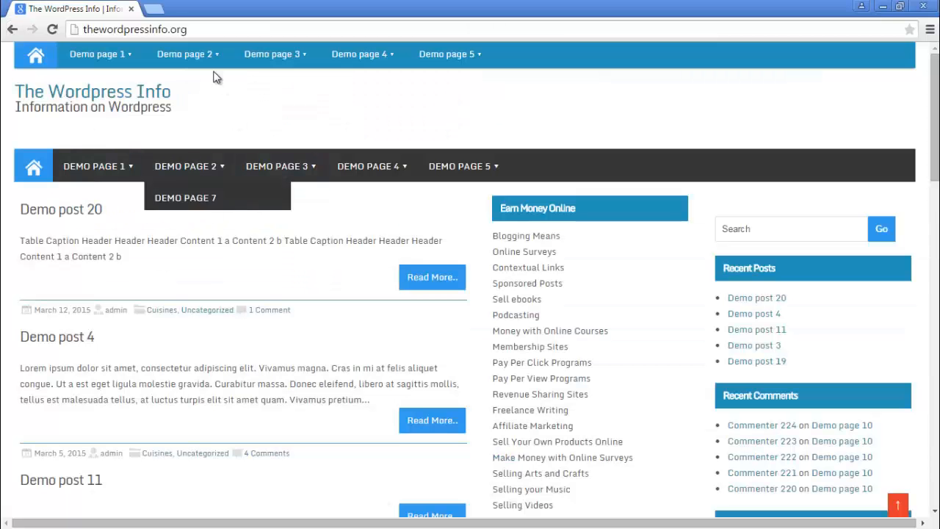
Deactivate Slim Maintenance Mode, then reload the live site to confirm it is back to normal.
key("F5")
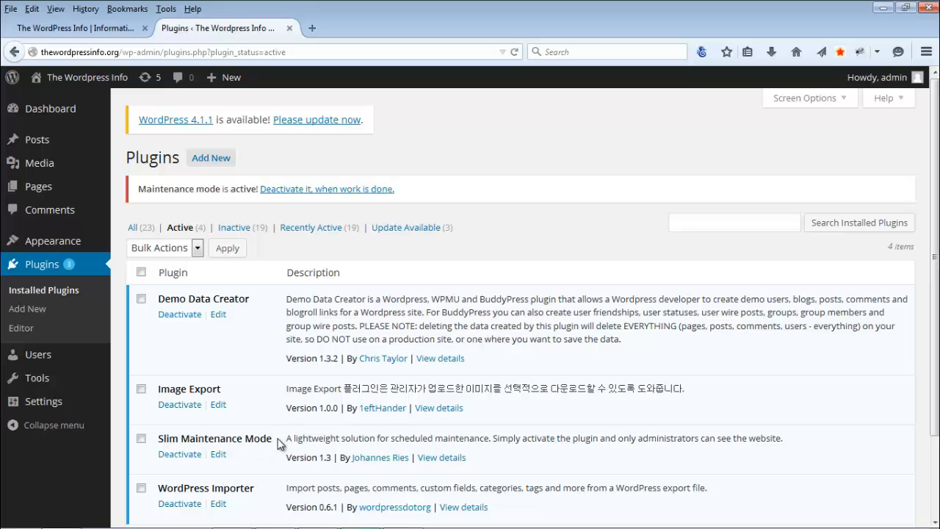
left_click(178, 455)
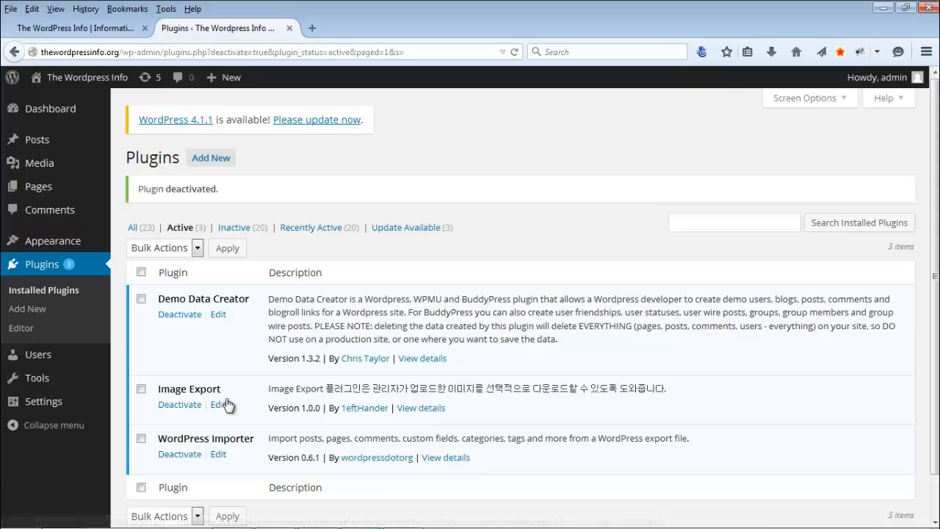
left_click(63, 515)
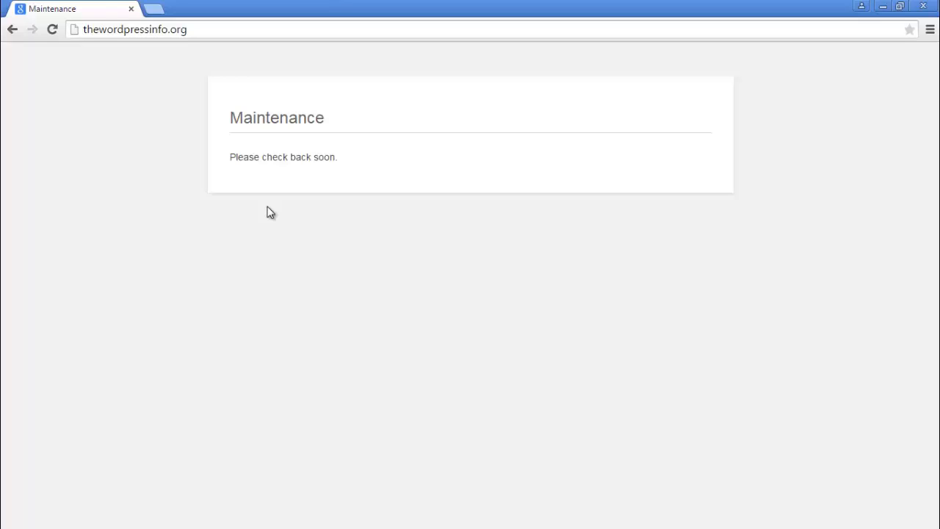
key("F5")
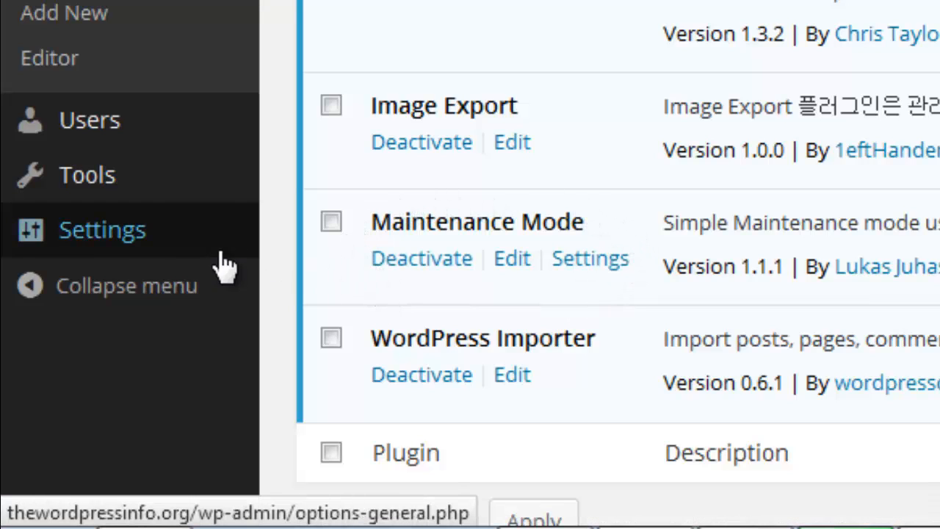
On the Maintenance Mode settings page, tick Enabled, enter 'The site is under maintenance.' and save.
mouse_move(180, 249)
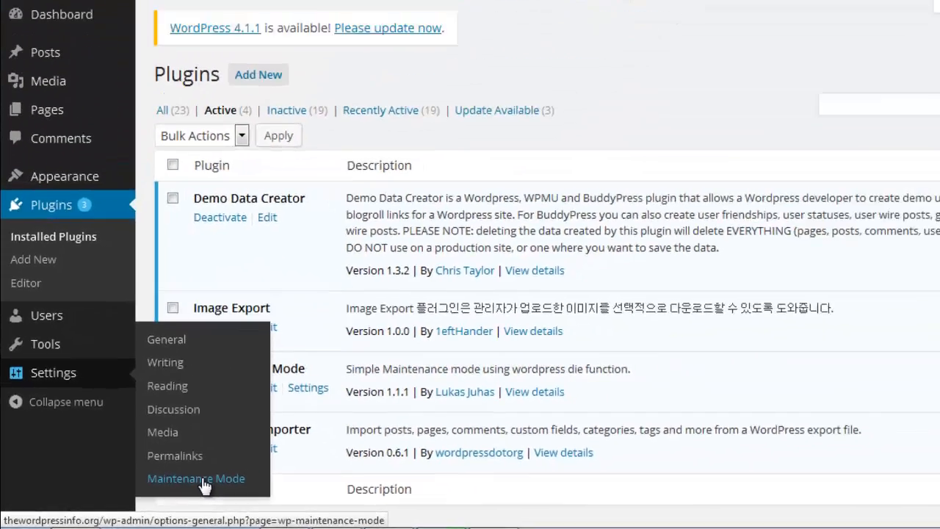
left_click(393, 437)
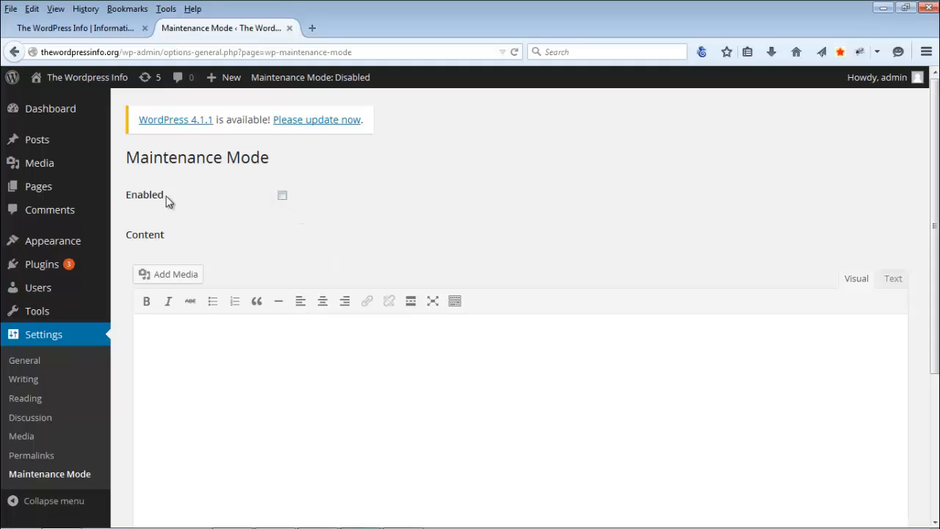
scroll(274, 214, "down", 3)
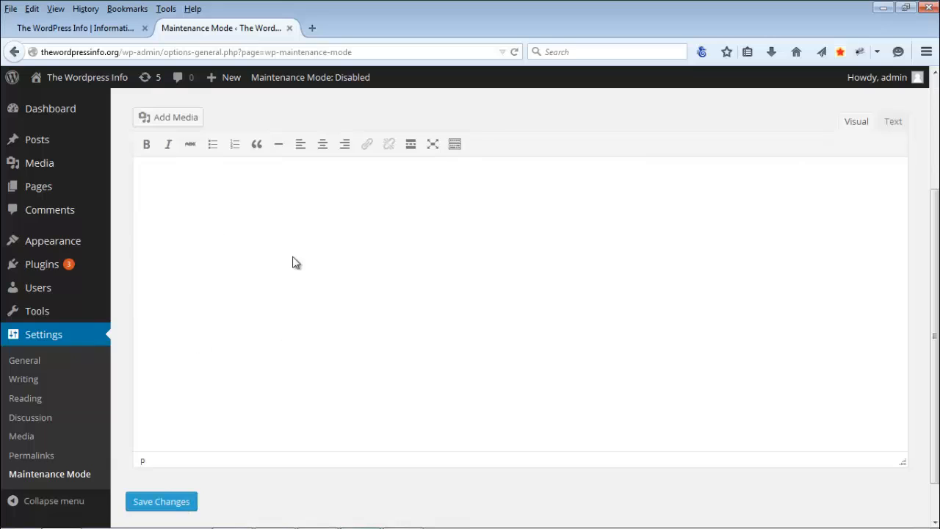
scroll(273, 245, "up", 3)
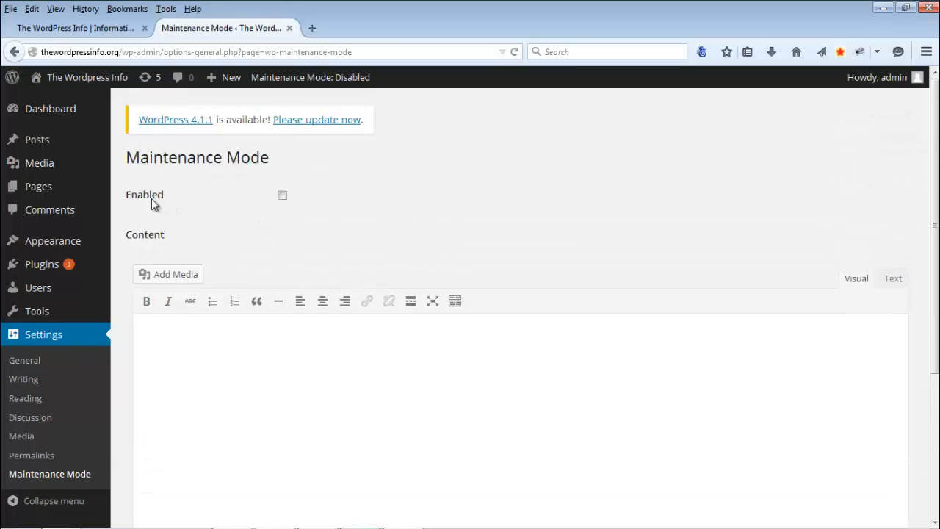
left_click(282, 197)
left_click(433, 388)
type("The site is u")
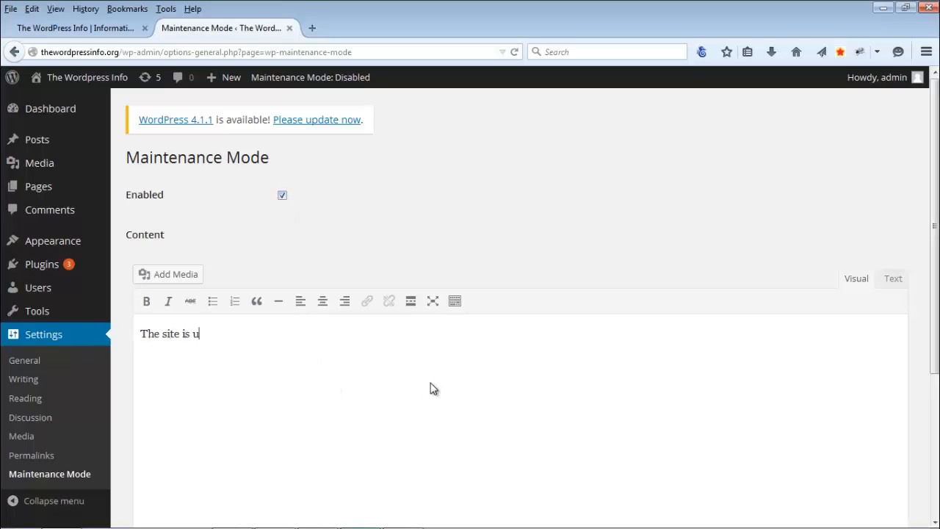
type("nder maintenance.")
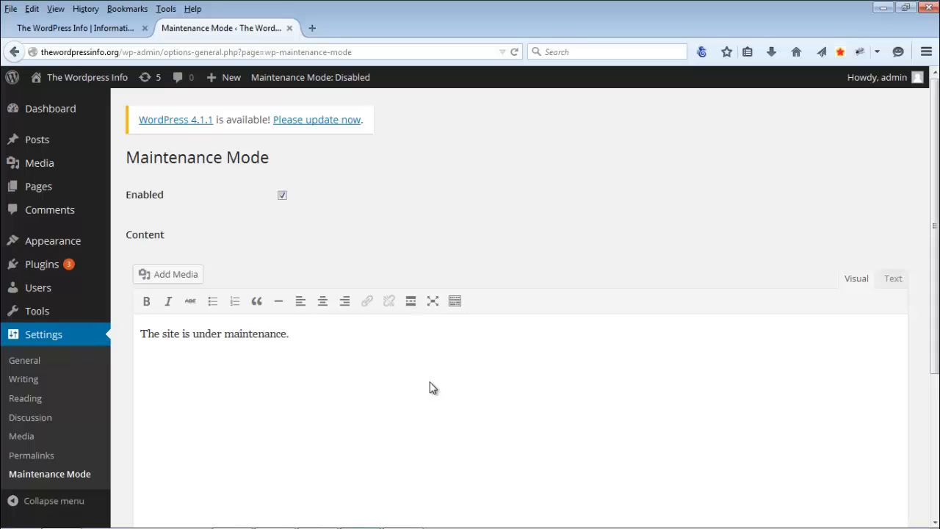
scroll(353, 267, "down", 2)
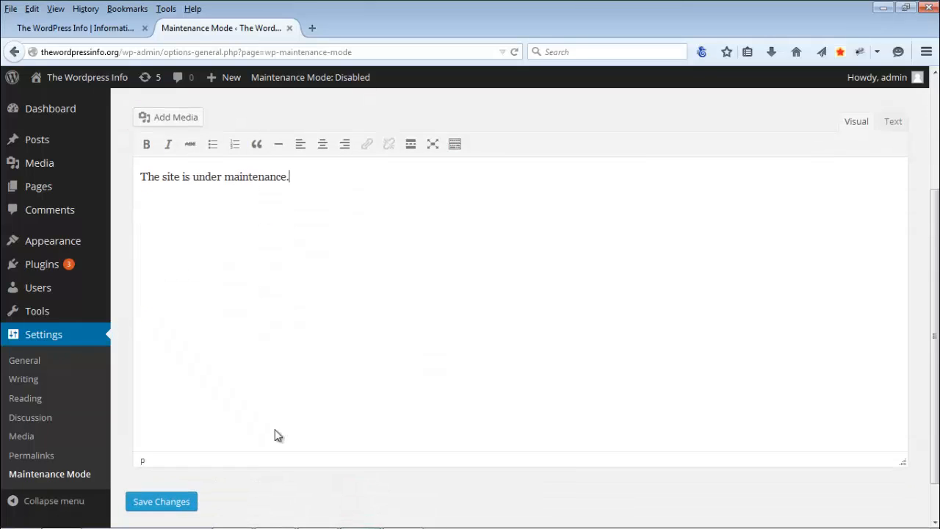
left_click(173, 505)
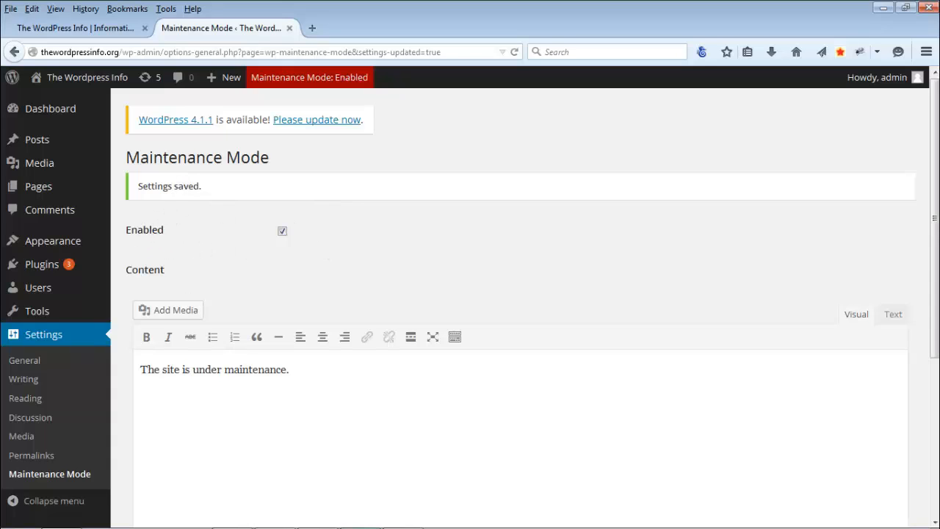
Reload the live site, re-save the Maintenance Mode settings, and reload again to view the message.
left_click(63, 517)
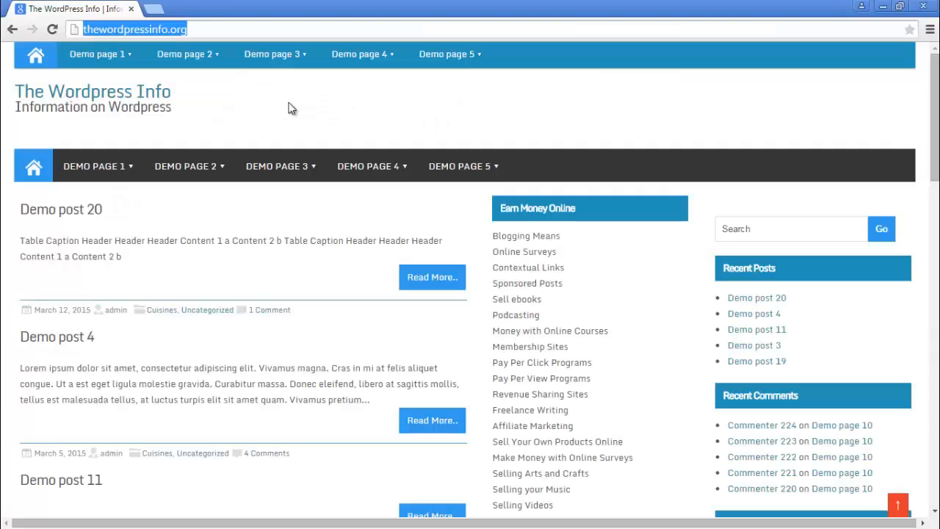
key("Return")
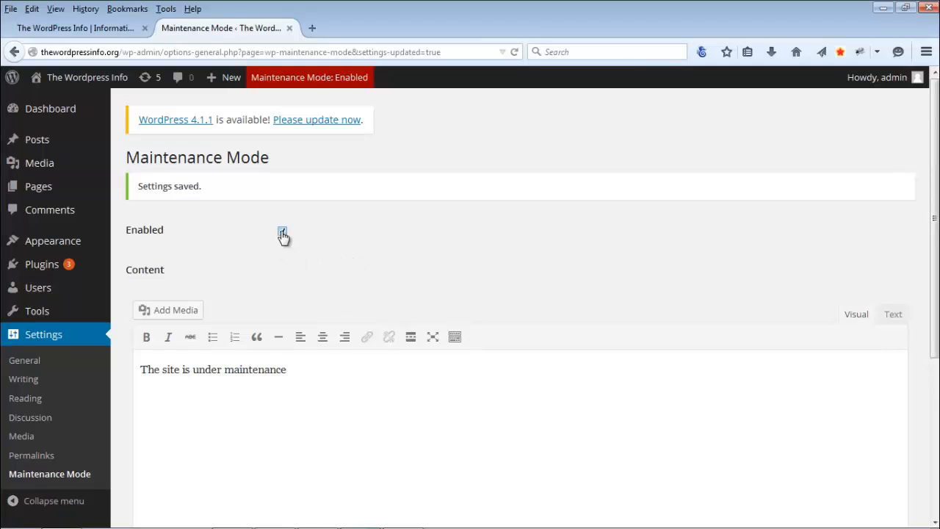
scroll(283, 235, "down", 5)
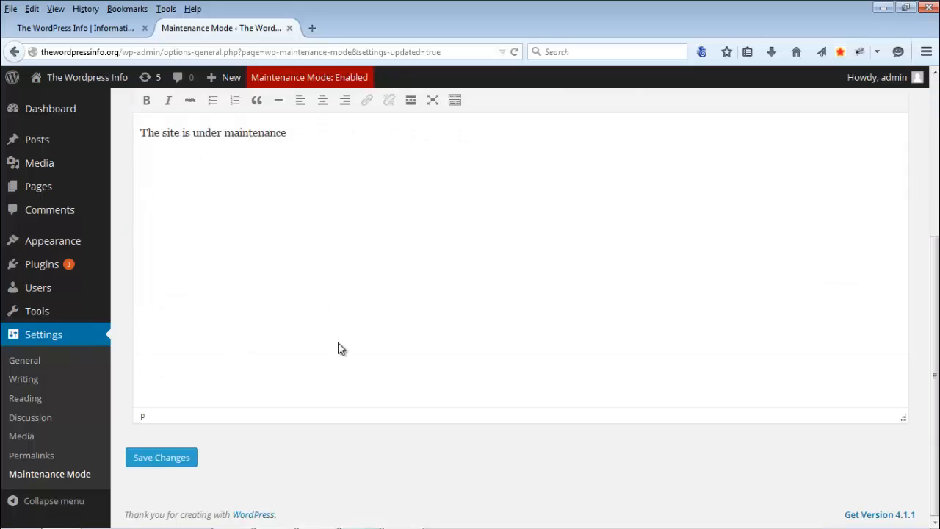
left_click(158, 459)
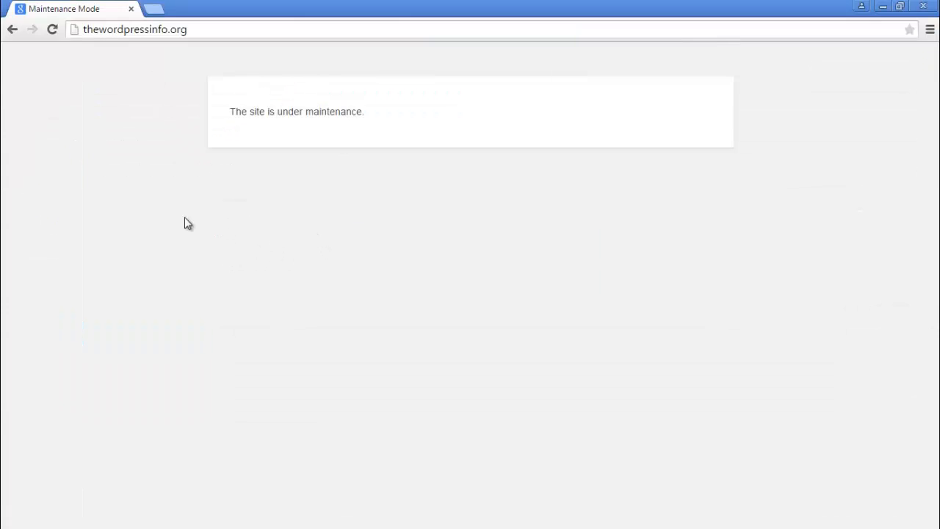
key("F5")
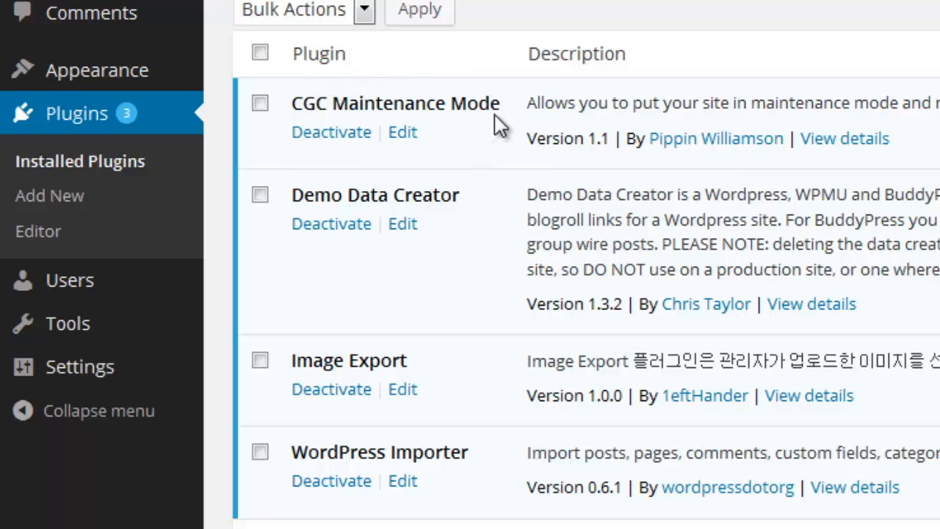
Open the CGC Maintenance Mode settings and switch maintenance mode on.
mouse_move(110, 371)
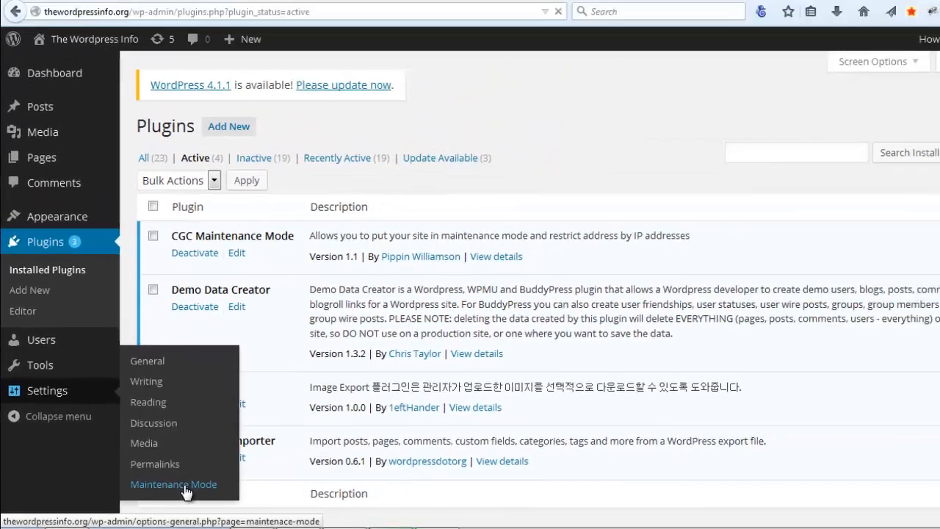
left_click(314, 458)
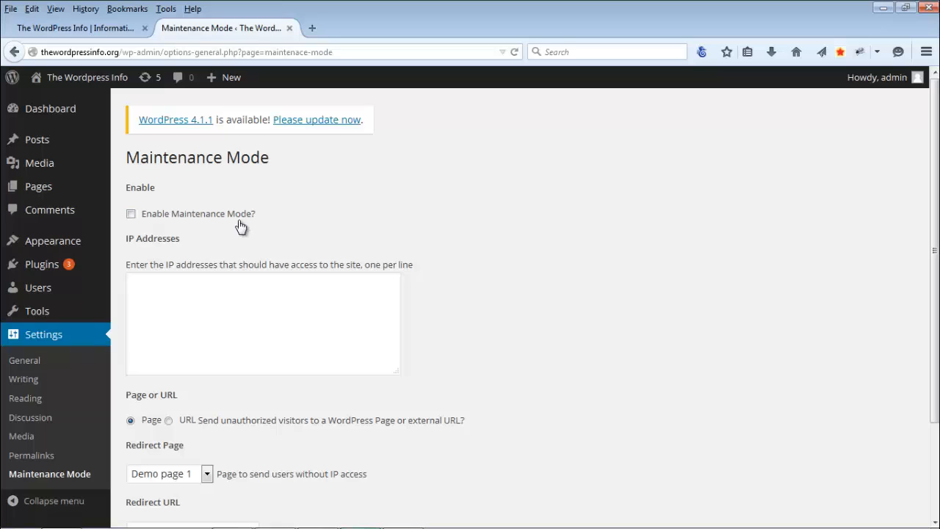
left_click(131, 214)
scroll(348, 285, "down", 2)
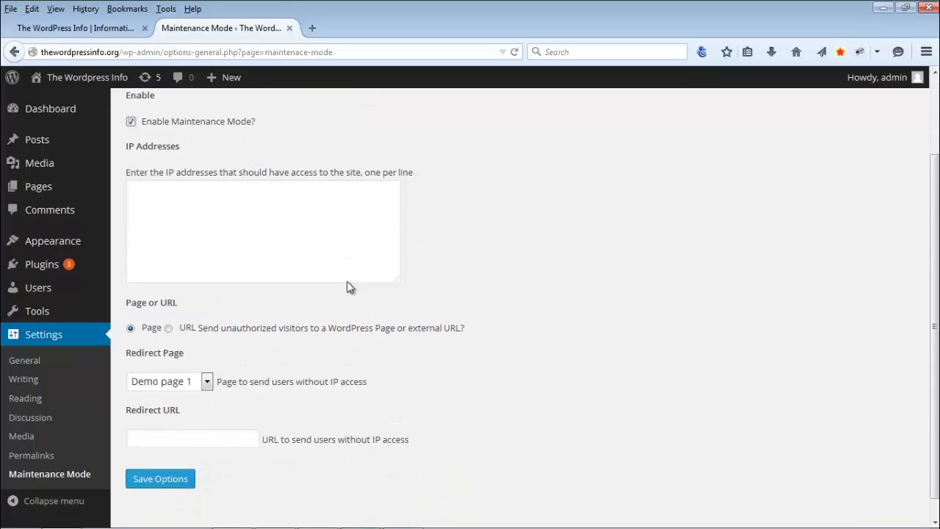
scroll(350, 287, "down", 1)
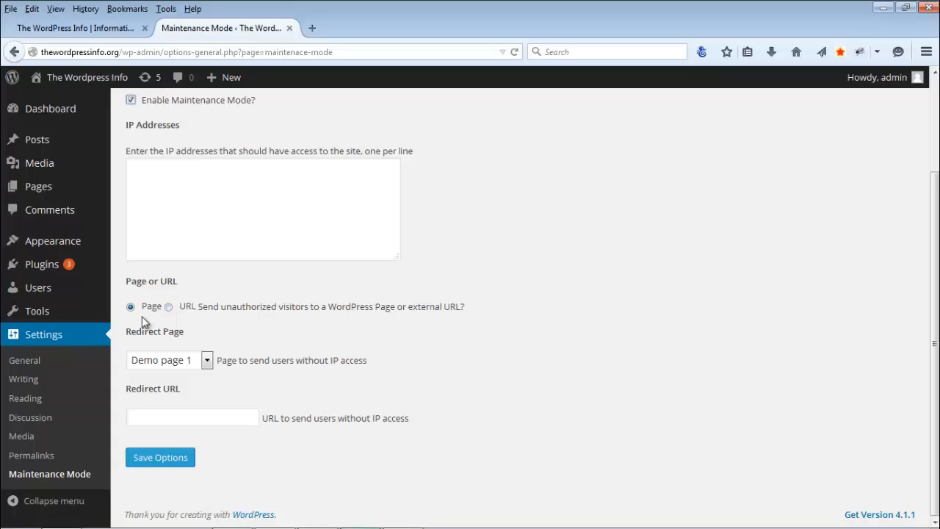
left_click(202, 363)
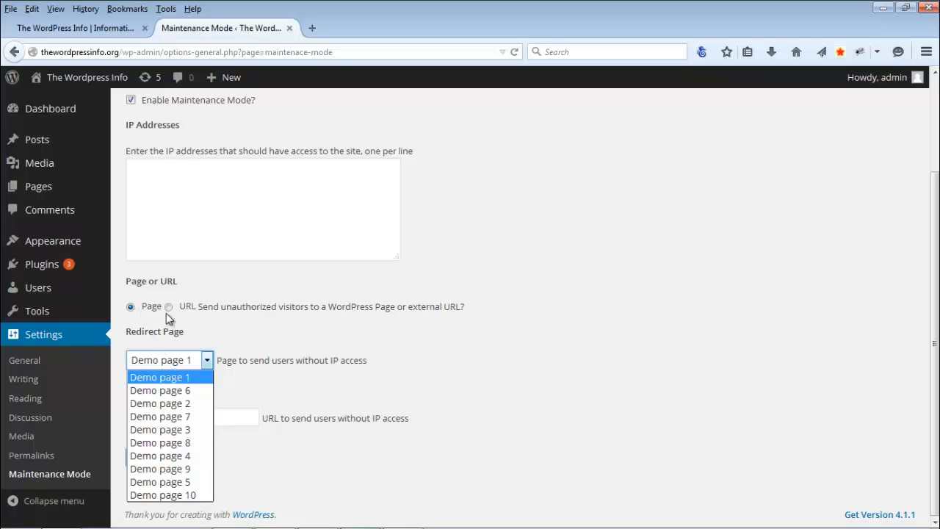
left_click(169, 309)
left_click(169, 308)
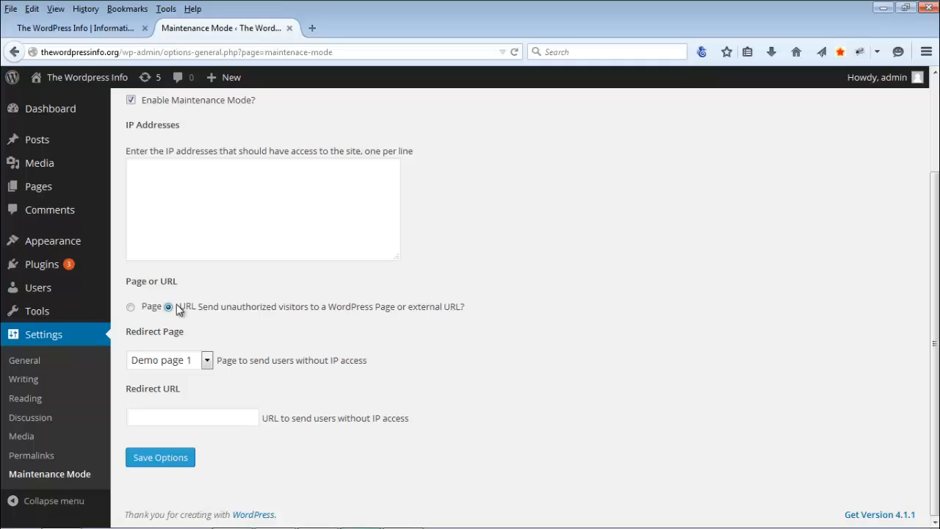
left_click(213, 416)
type("h")
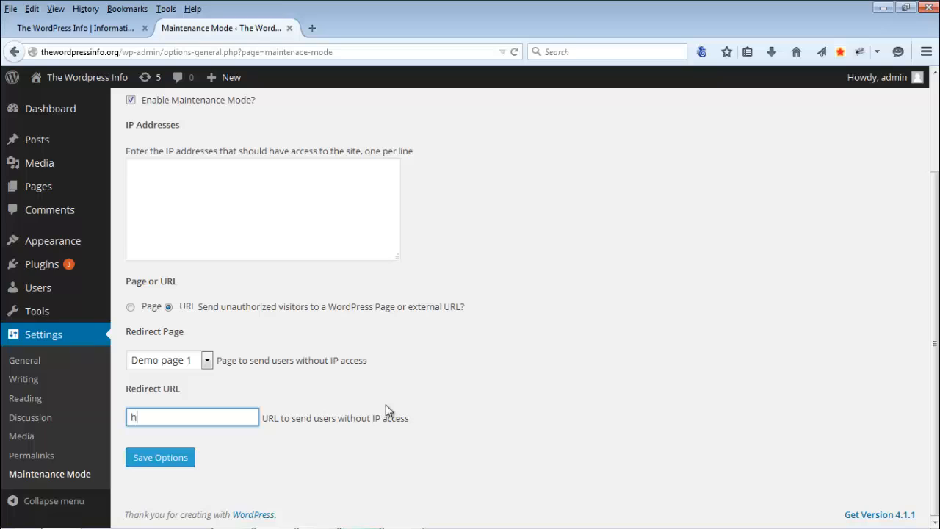
type("ttp://www.google.com")
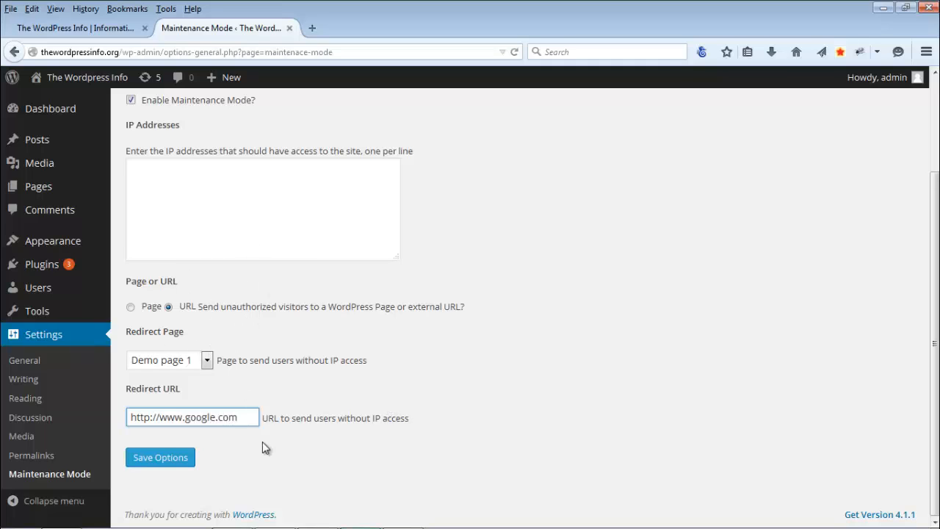
Save the redirect options and reload thewordpressinfo.org to confirm it lands on Google.
left_click(168, 461)
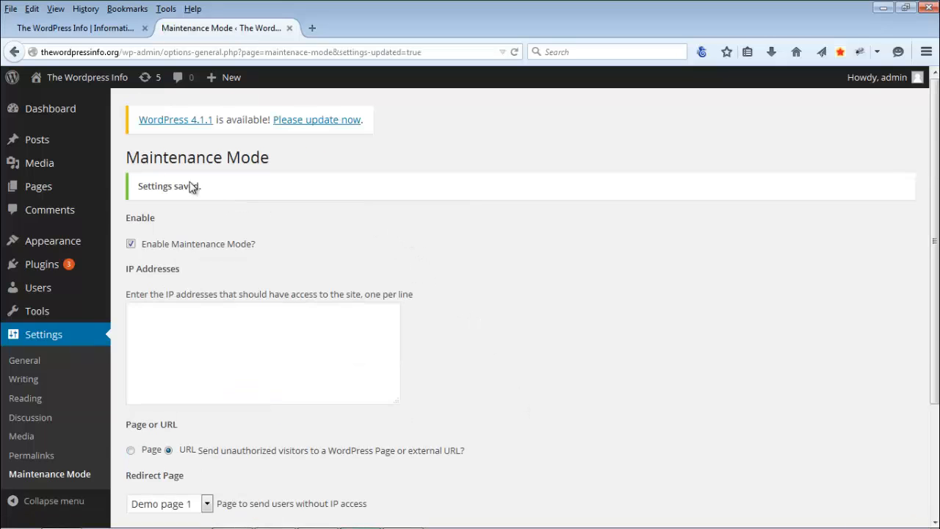
scroll(166, 255, "down", 4)
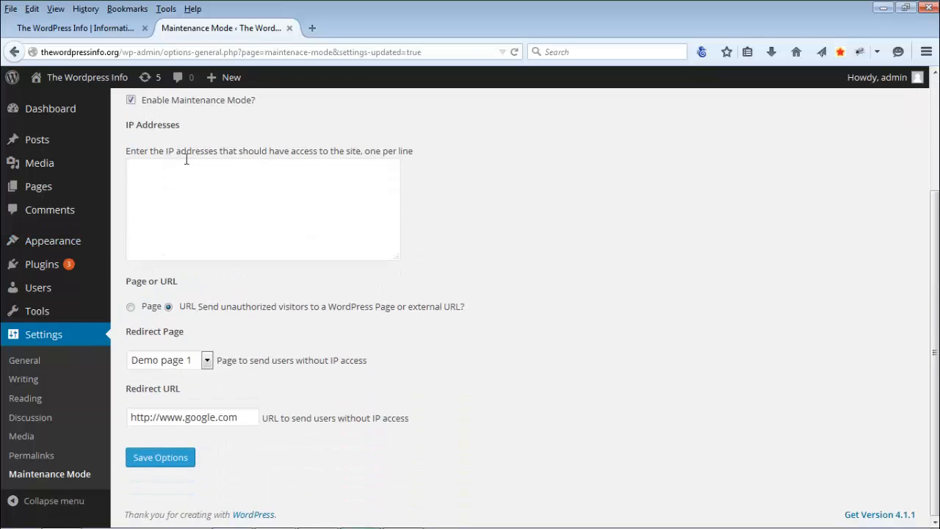
scroll(185, 160, "up", 4)
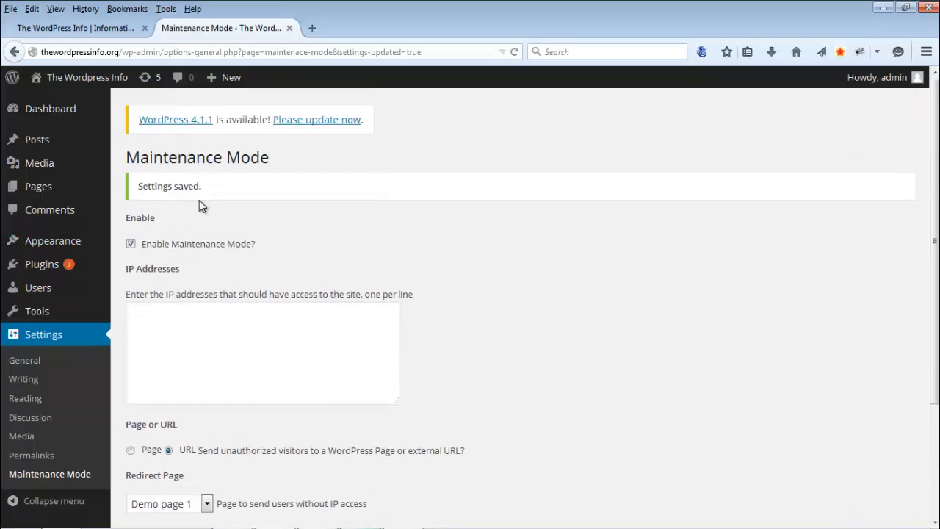
scroll(203, 213, "down", 4)
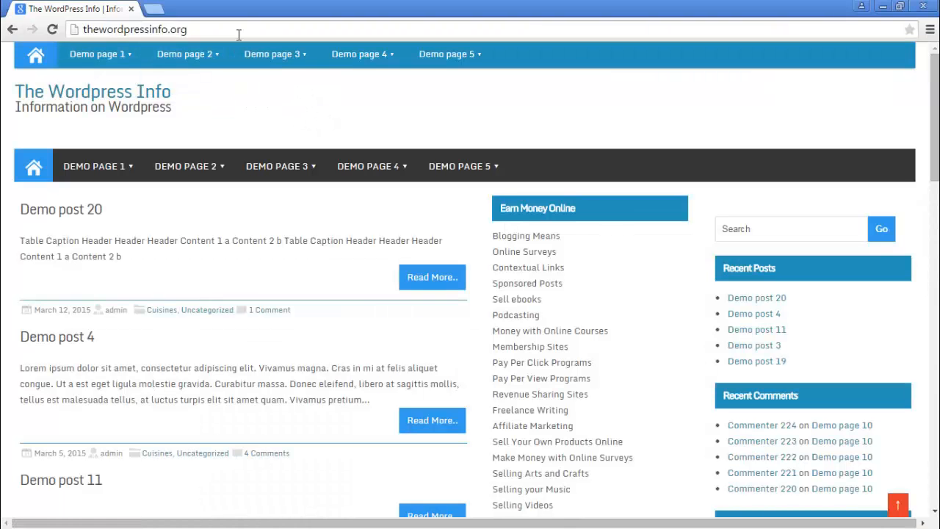
left_click(239, 33)
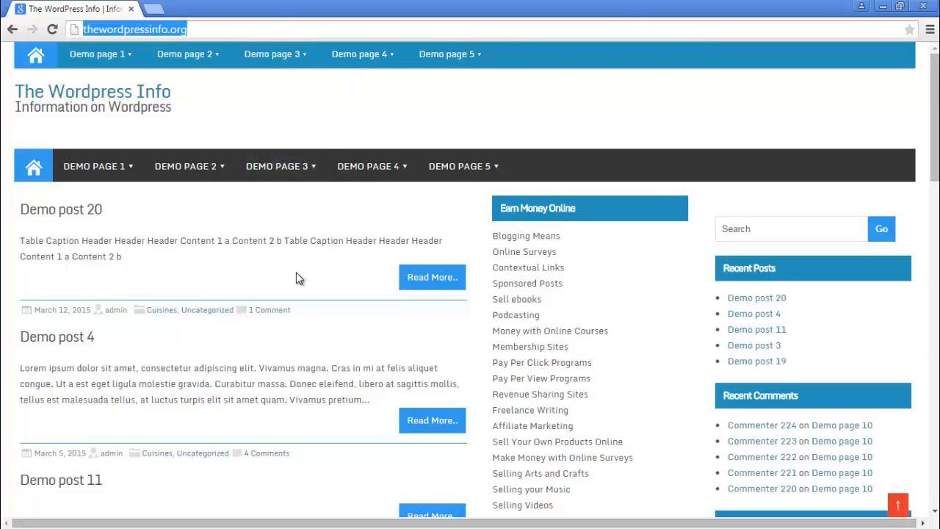
key("Return")
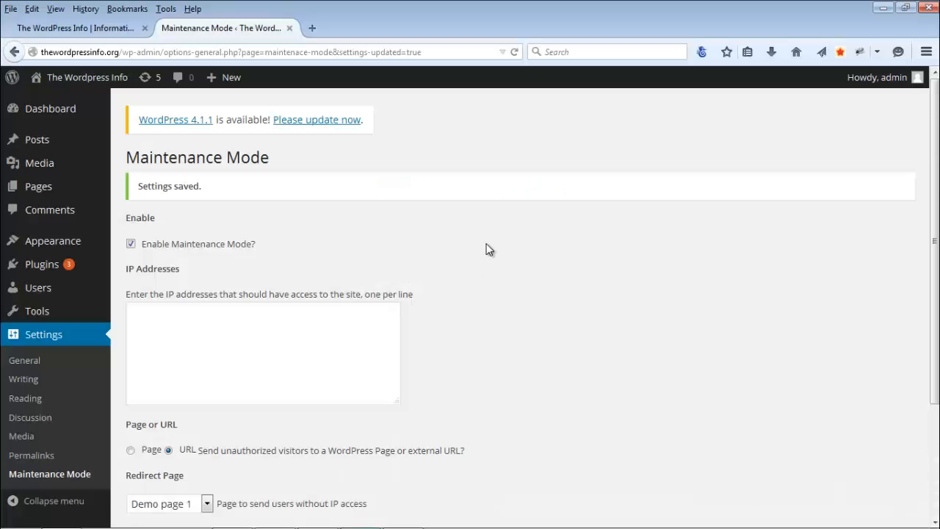
Uncheck Enable Maintenance Mode and save the options.
scroll(487, 250, "down", 3)
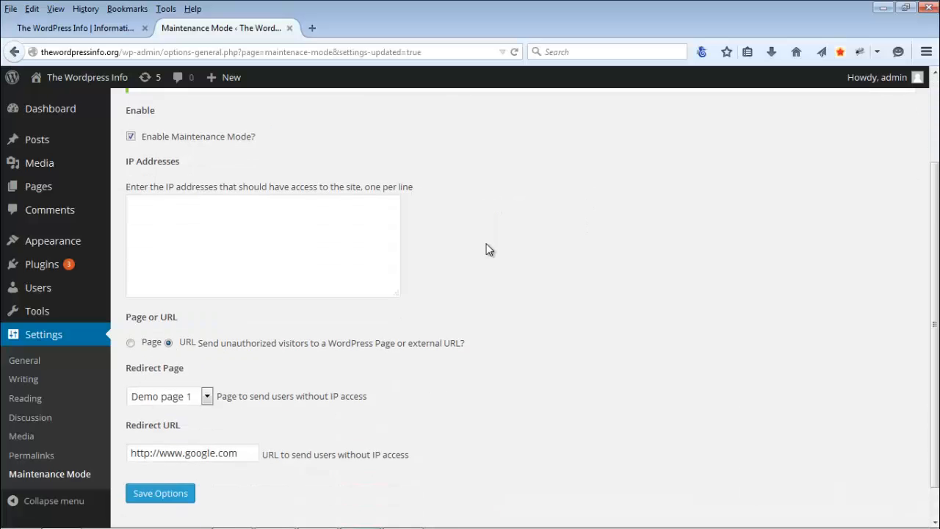
scroll(487, 250, "up", 3)
left_click(131, 244)
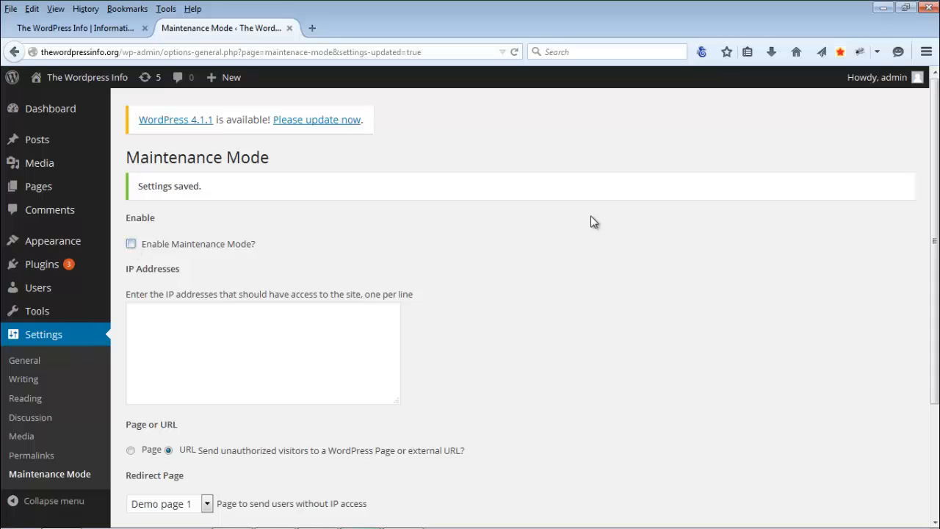
scroll(591, 215, "down", 3)
left_click(166, 457)
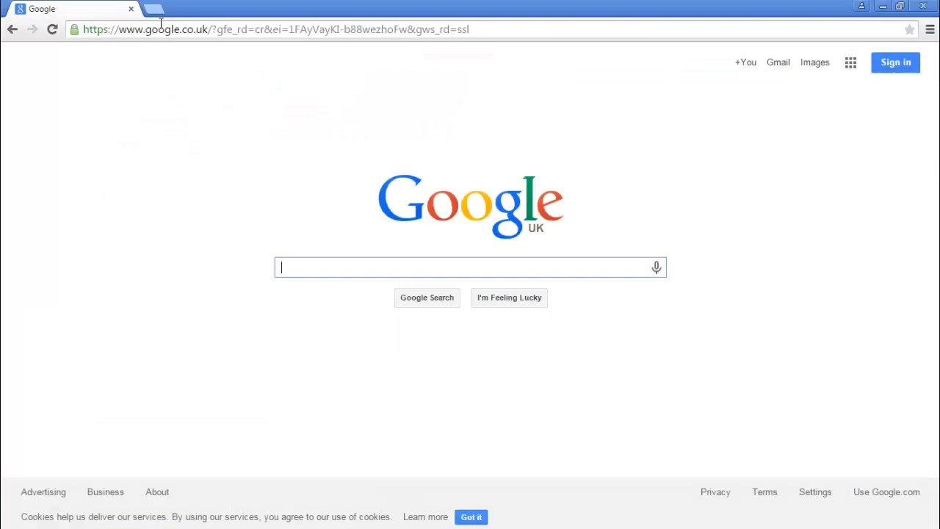
Load the site's home page again in Chrome's address bar.
left_click(177, 33)
type("the")
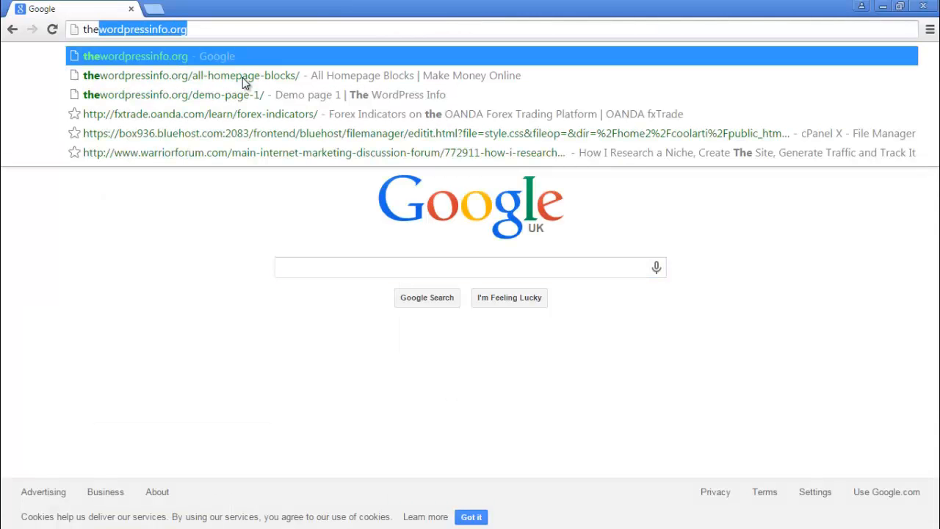
key("Return")
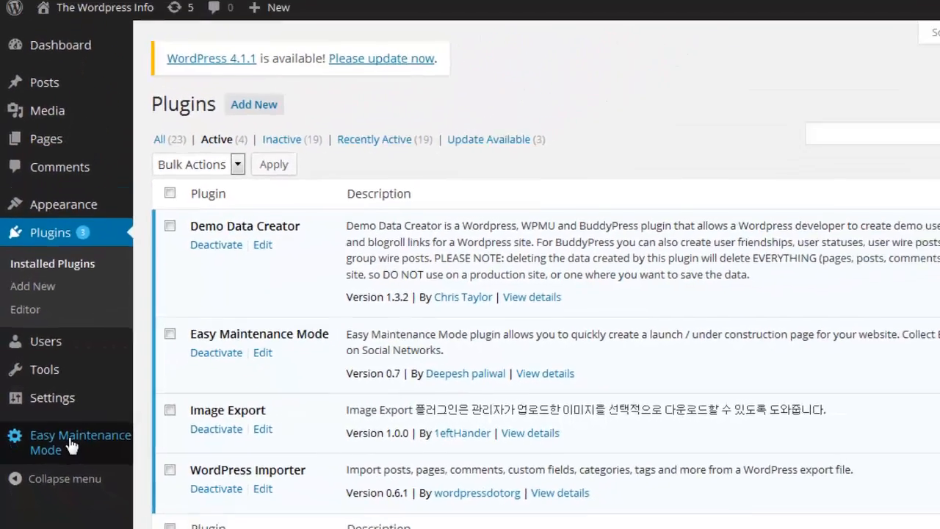
Set Easy Maintenance Mode's status to Enable Maintenance Mode, save it, and go to Design Settings.
left_click(105, 457)
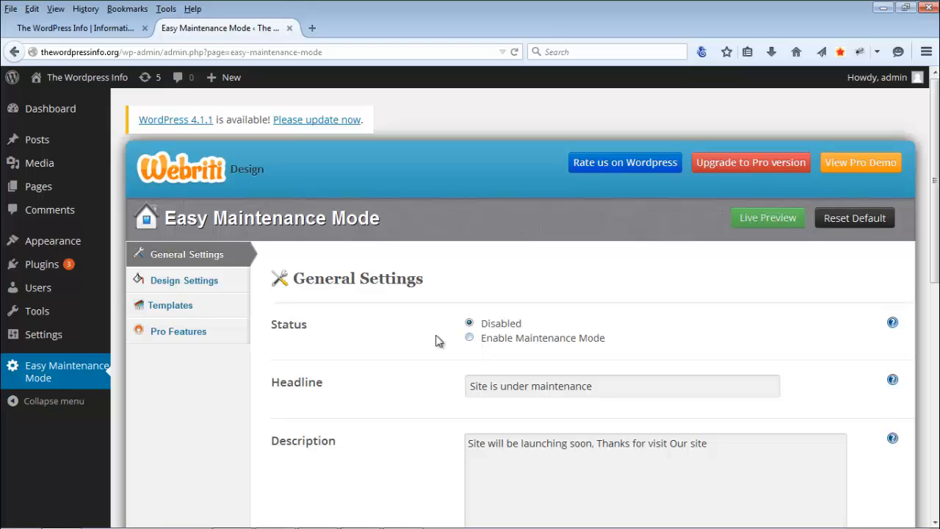
scroll(371, 301, "down", 3)
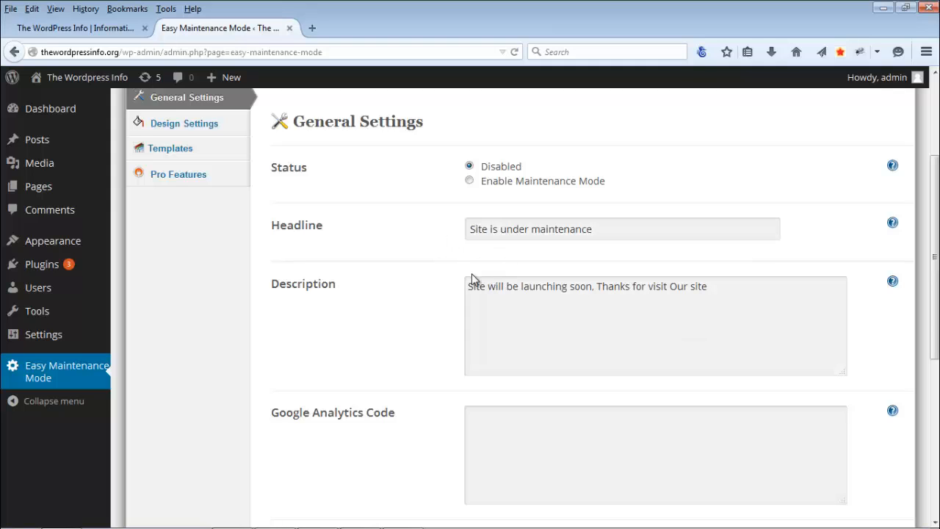
scroll(472, 281, "down", 3)
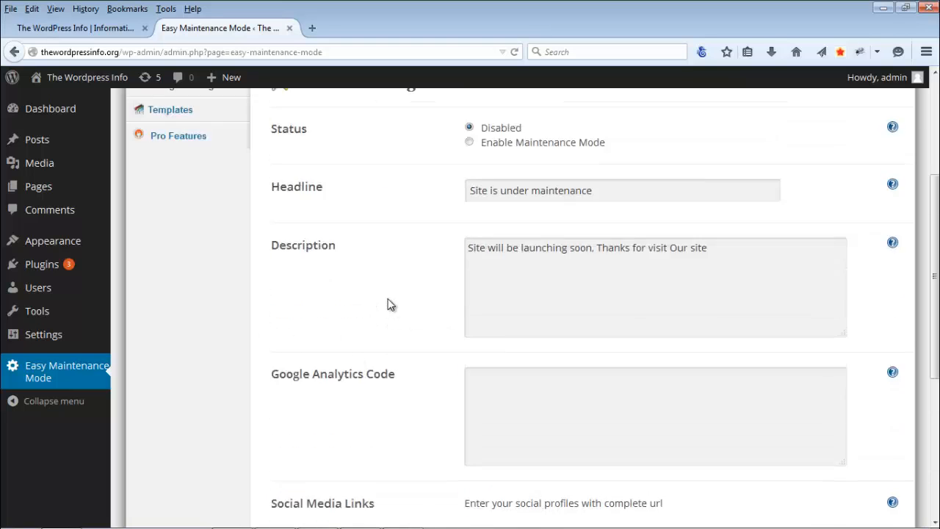
scroll(386, 304, "up", 4)
left_click(470, 261)
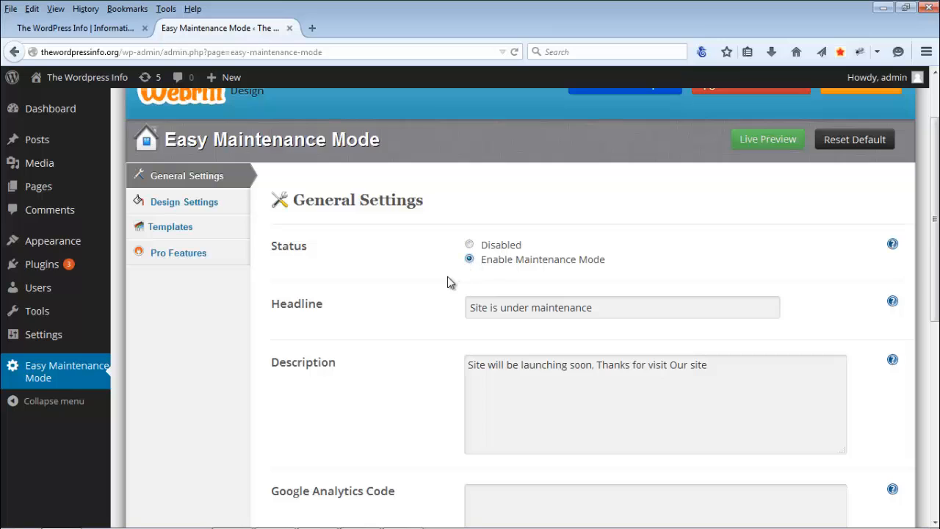
scroll(344, 260, "down", 4)
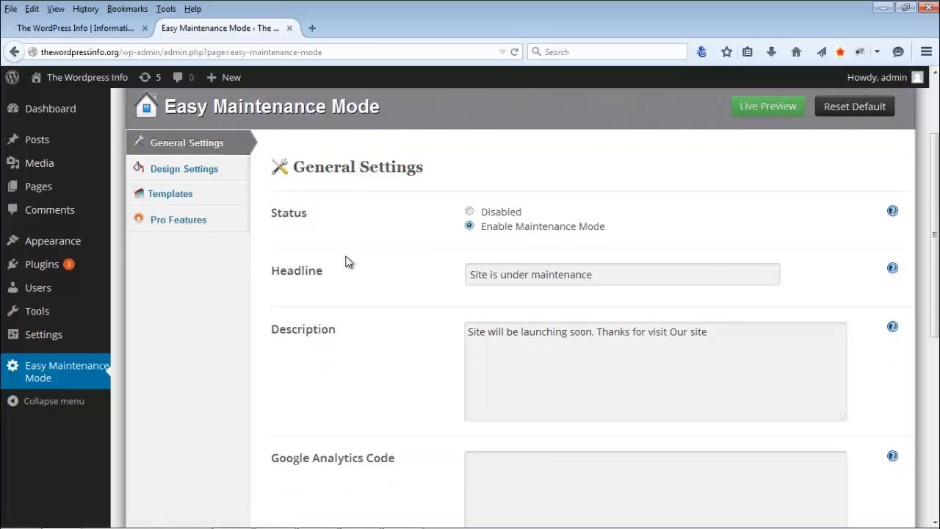
left_click(327, 497)
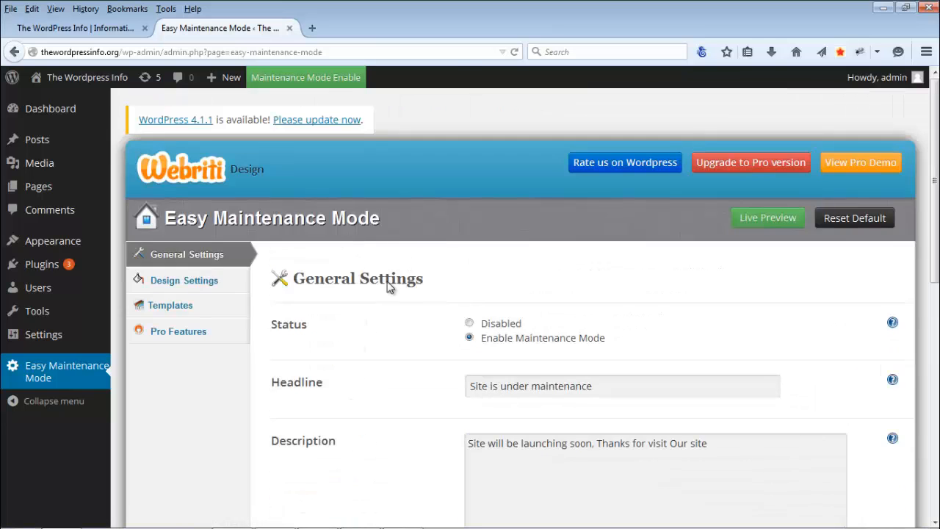
left_click(198, 286)
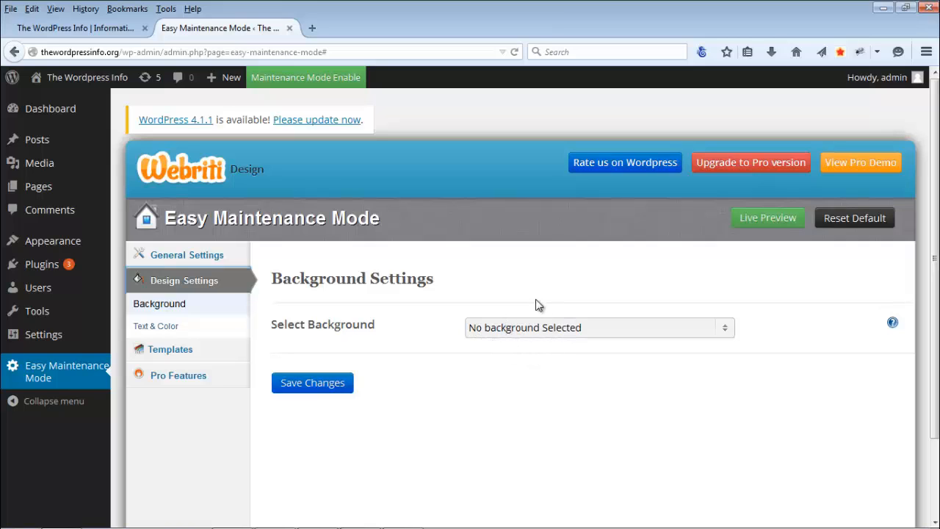
left_click(311, 387)
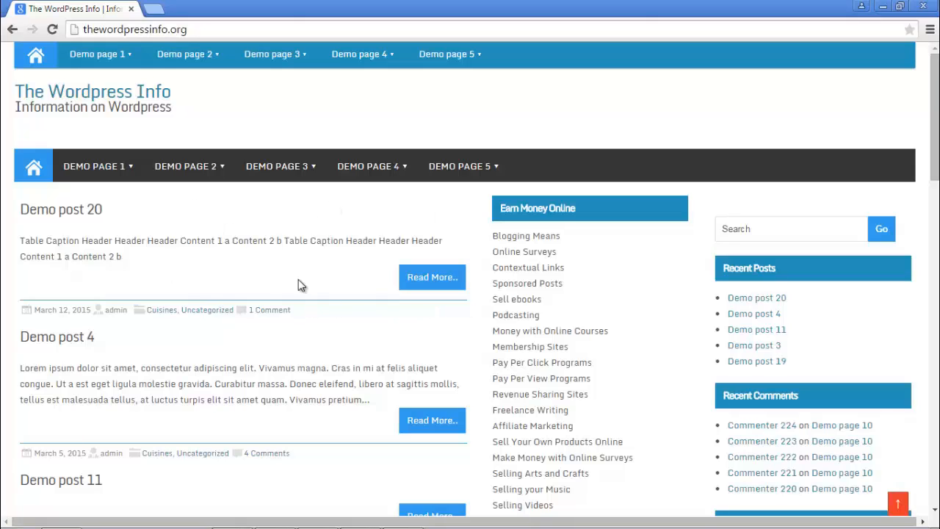
key("F5")
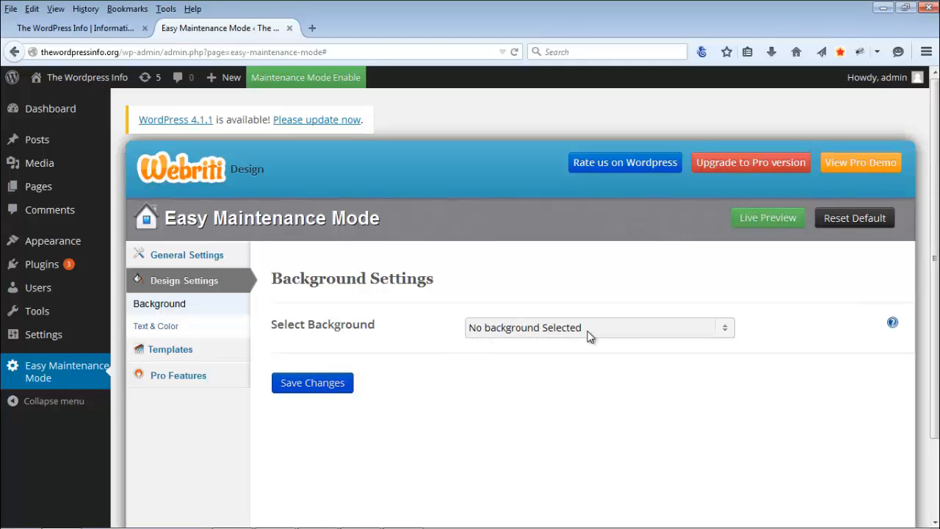
Set the background to Static Background Color with red #ed3636.
left_click(726, 329)
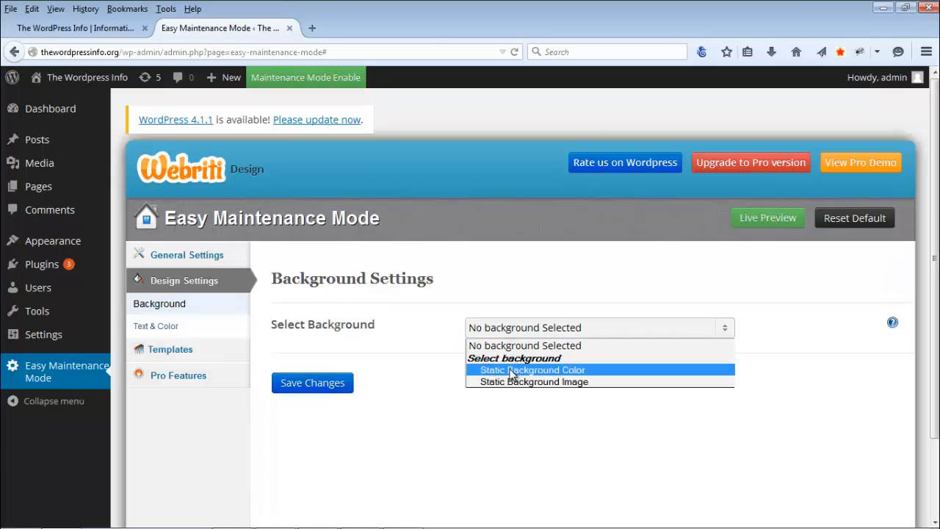
left_click(556, 373)
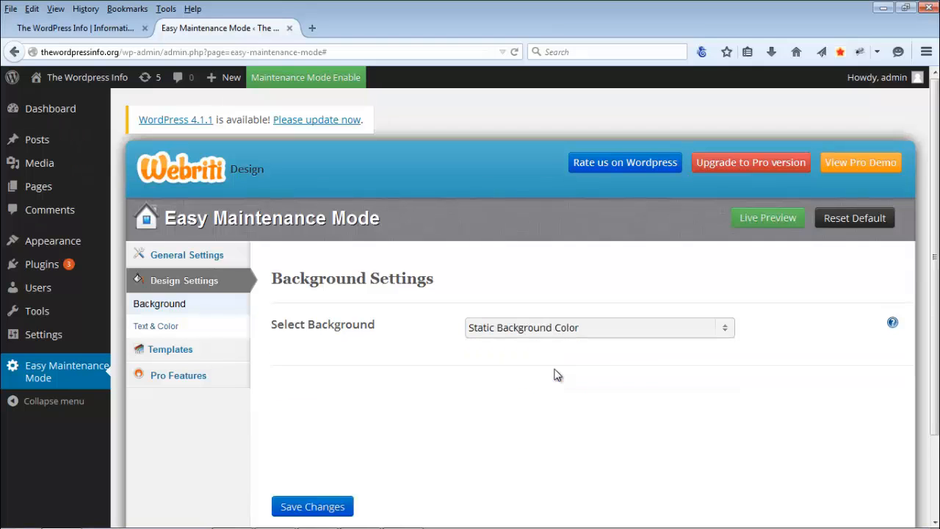
scroll(398, 359, "down", 1)
scroll(399, 358, "down", 2)
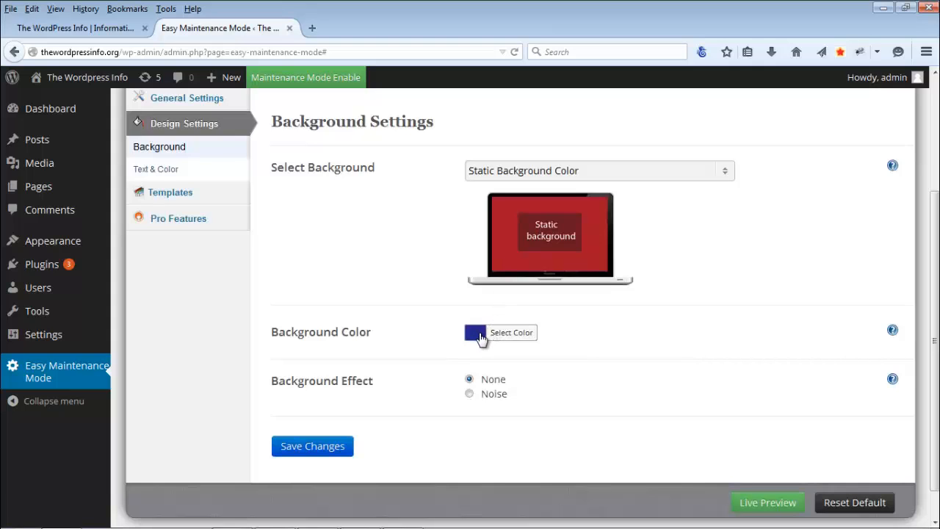
left_click(485, 333)
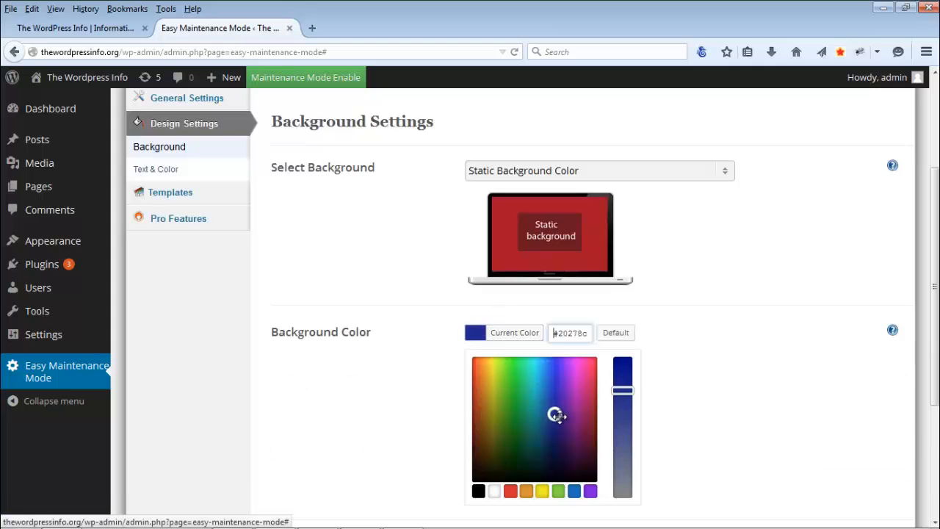
left_click_drag(556, 416, 476, 368)
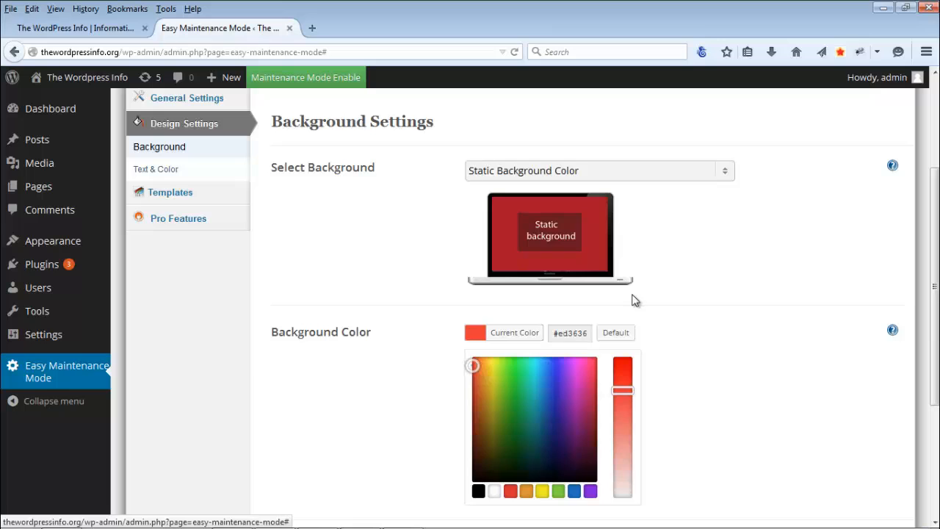
Set the background effect to None, save the background settings, and refresh the live site.
scroll(654, 285, "down", 3)
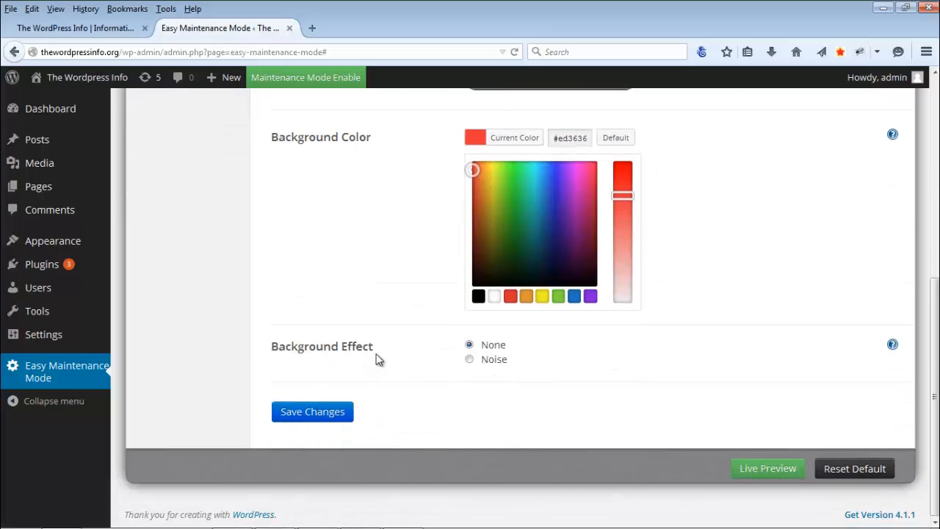
left_click(469, 360)
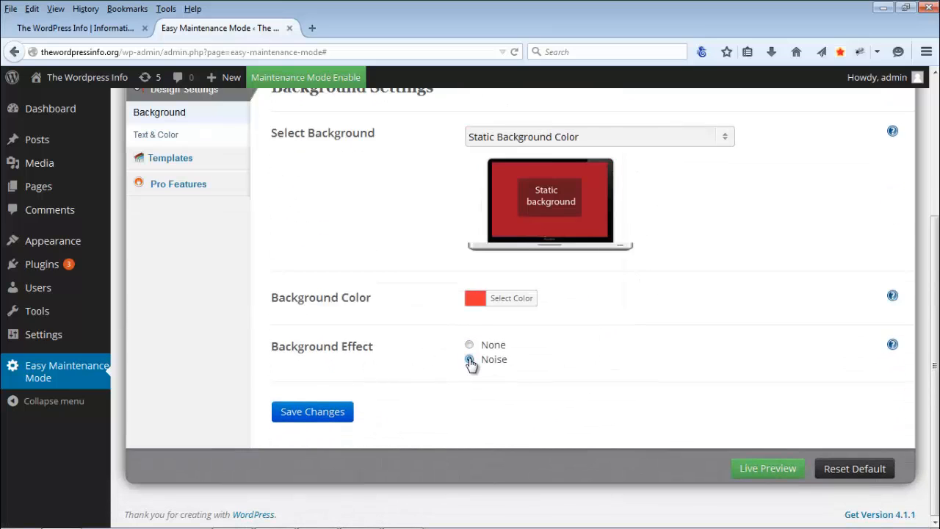
left_click(476, 300)
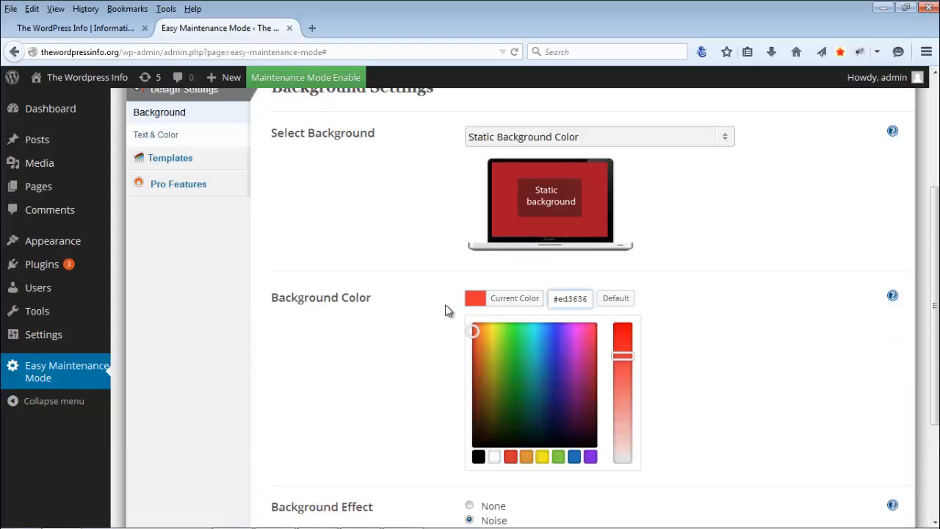
scroll(446, 311, "down", 3)
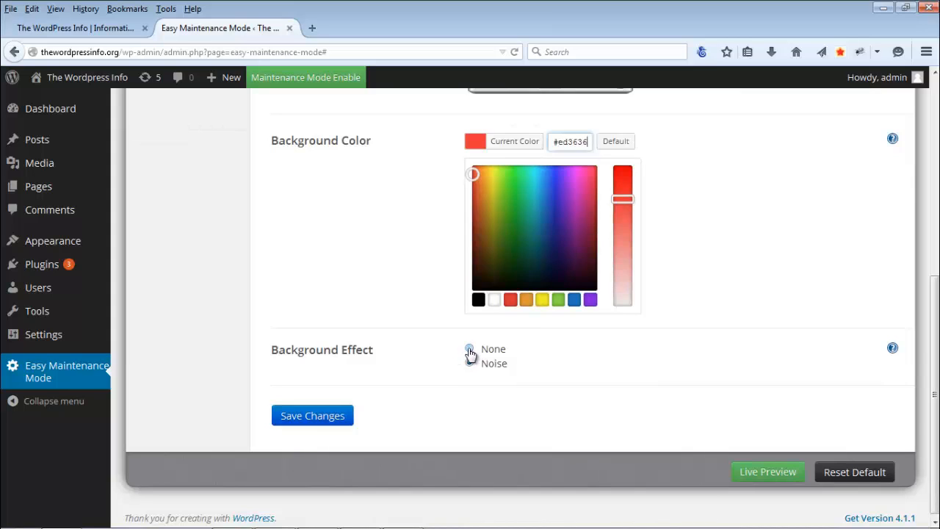
left_click(471, 350)
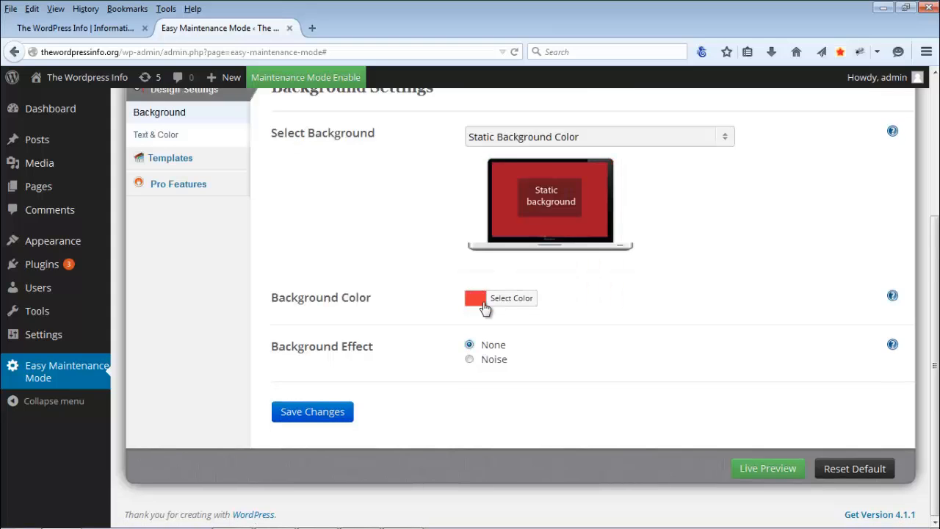
left_click(325, 411)
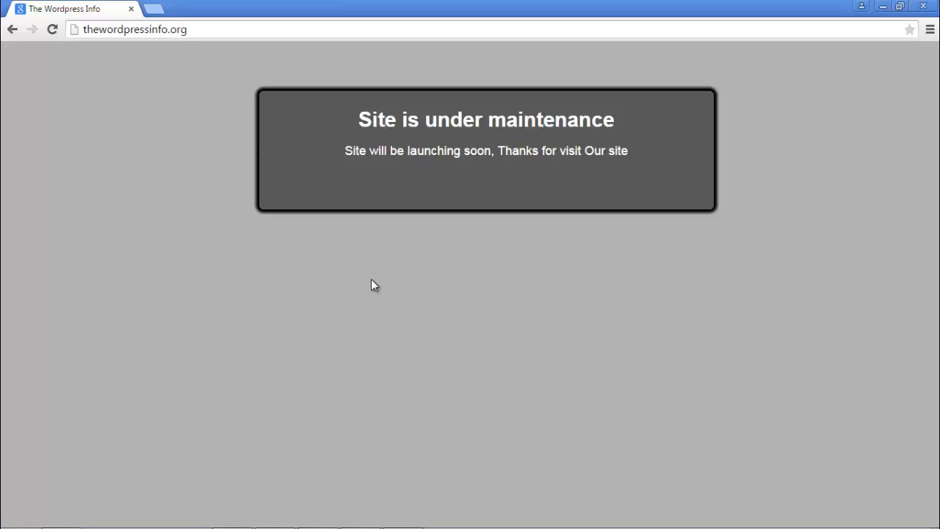
key("F5")
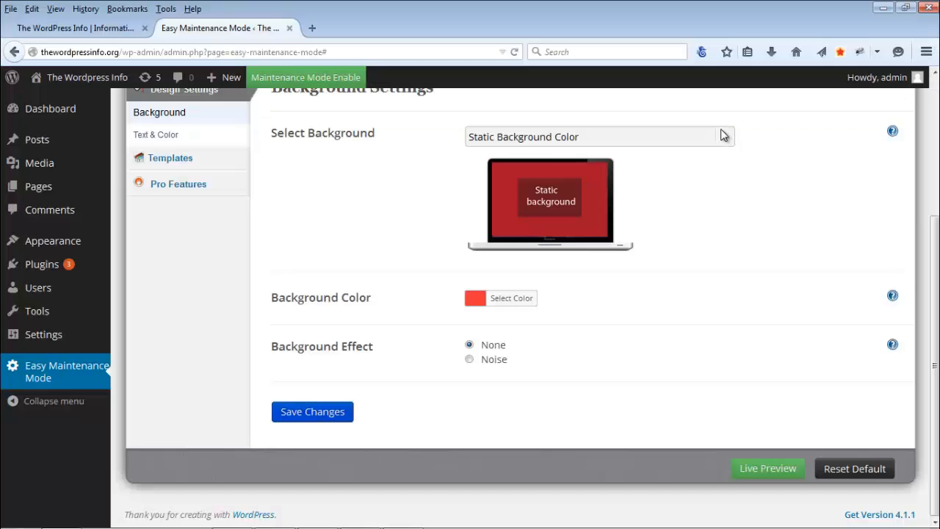
Choose Static Background Image and insert maintenance1 from the Media Library as the background.
left_click(727, 137)
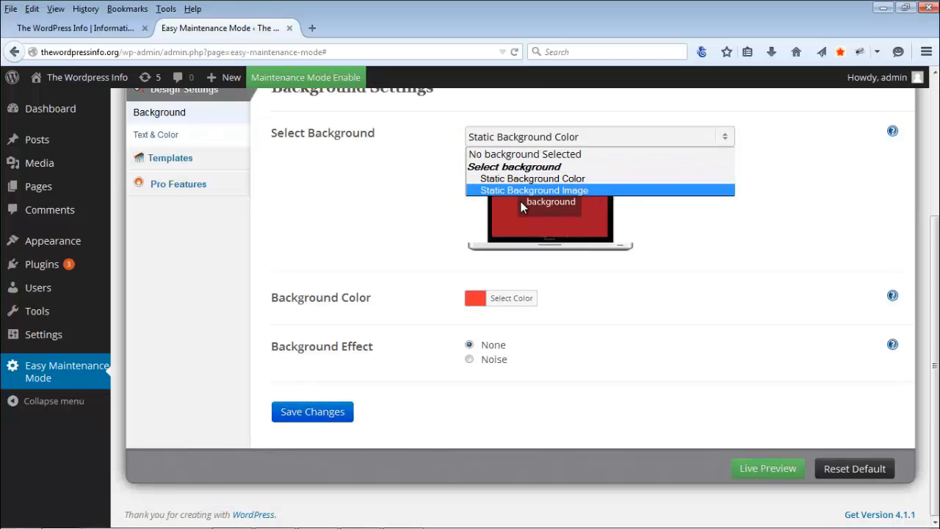
left_click(560, 191)
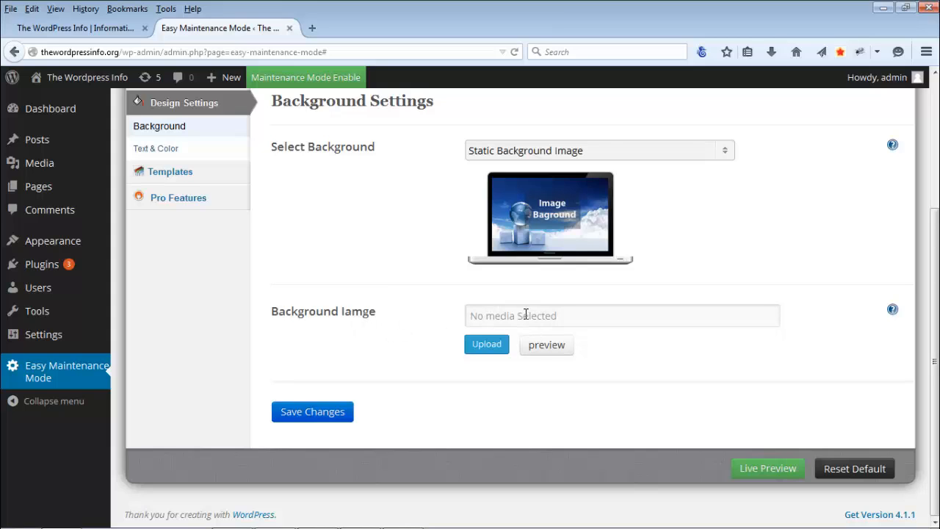
left_click(488, 347)
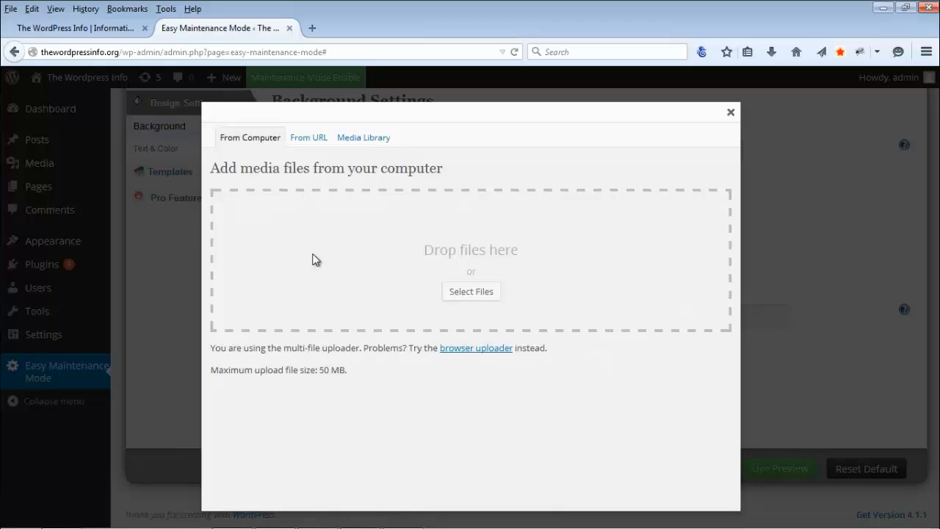
left_click(363, 145)
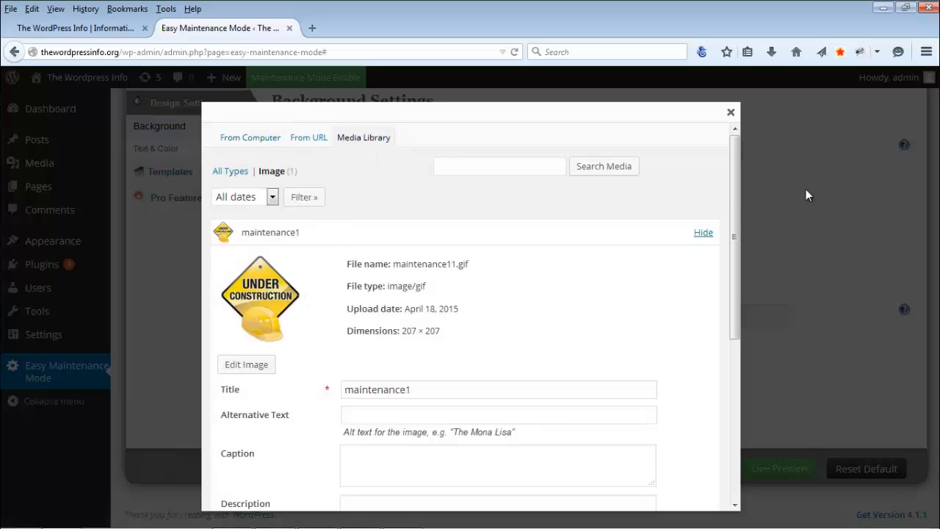
left_click_drag(730, 208, 735, 397)
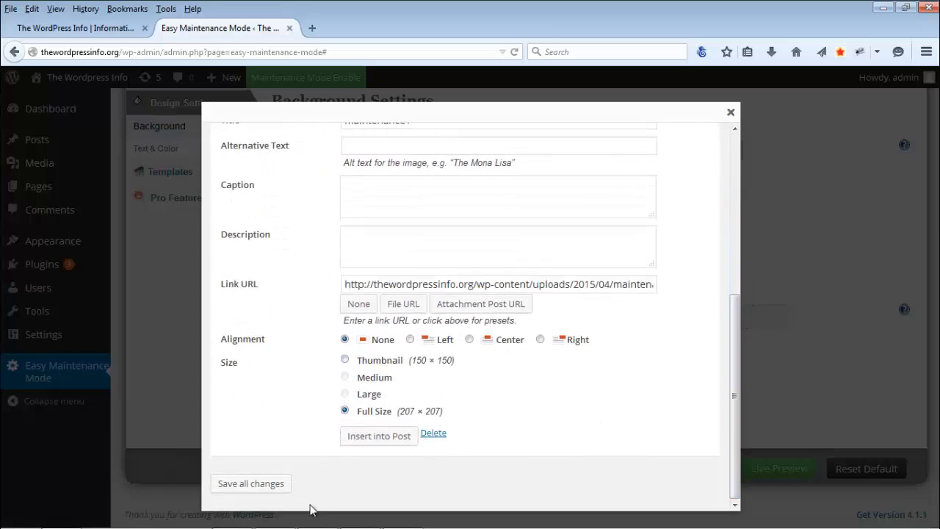
left_click(367, 437)
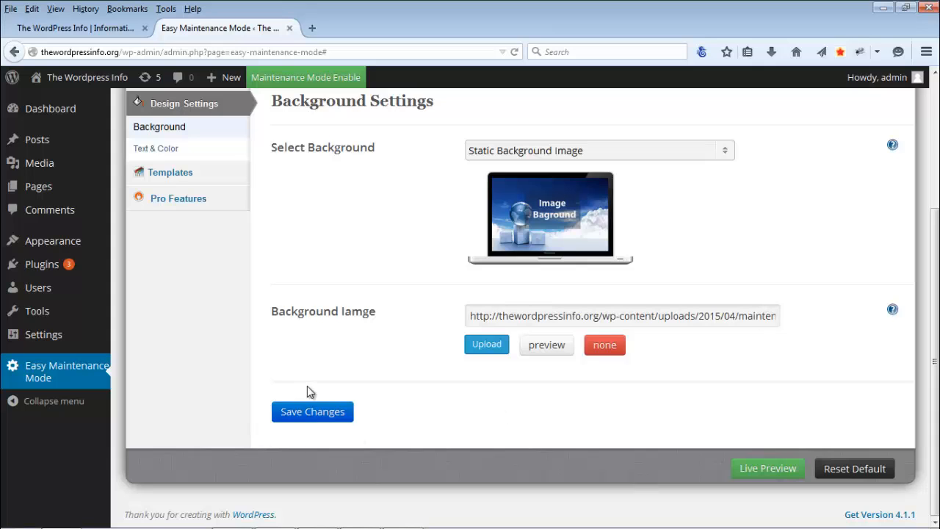
Save the static image background and reload the public site to show the under-construction picture.
left_click(316, 411)
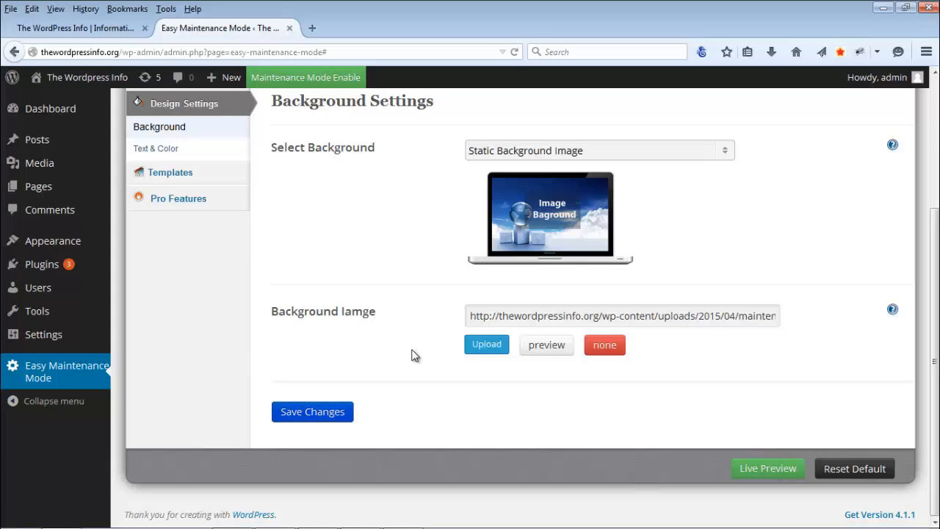
key("alt+Tab")
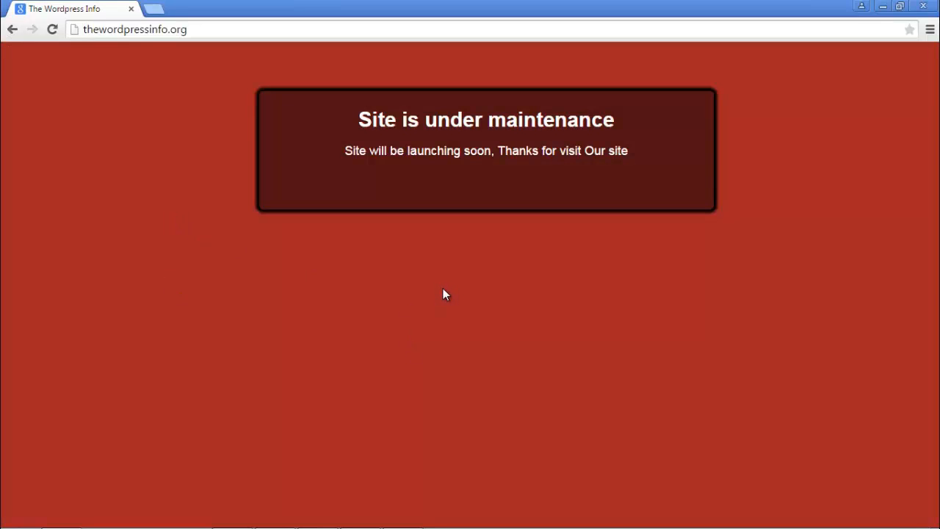
key("F5")
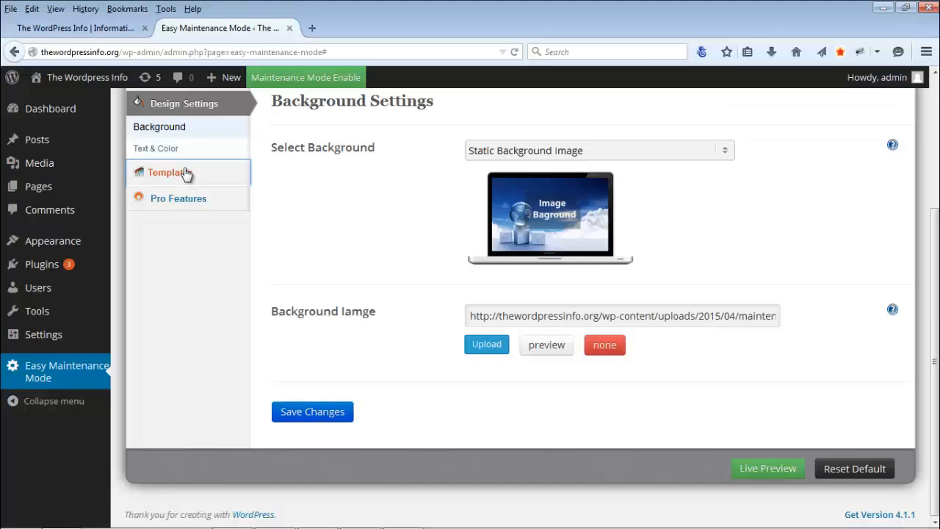
Open Easy Maintenance Mode's Templates page and browse Default, Template1 and Template2.
left_click(185, 176)
scroll(409, 245, "down", 3)
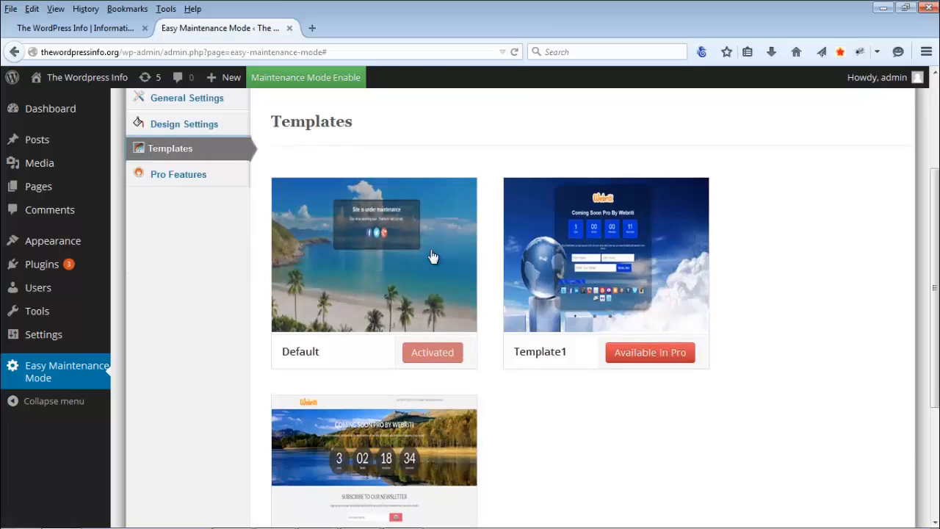
scroll(430, 257, "down", 2)
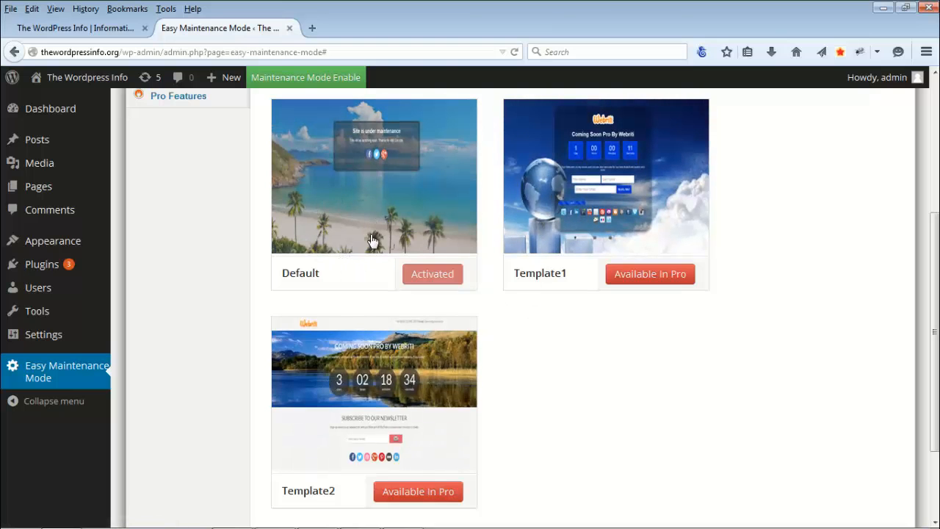
scroll(349, 302, "up", 2)
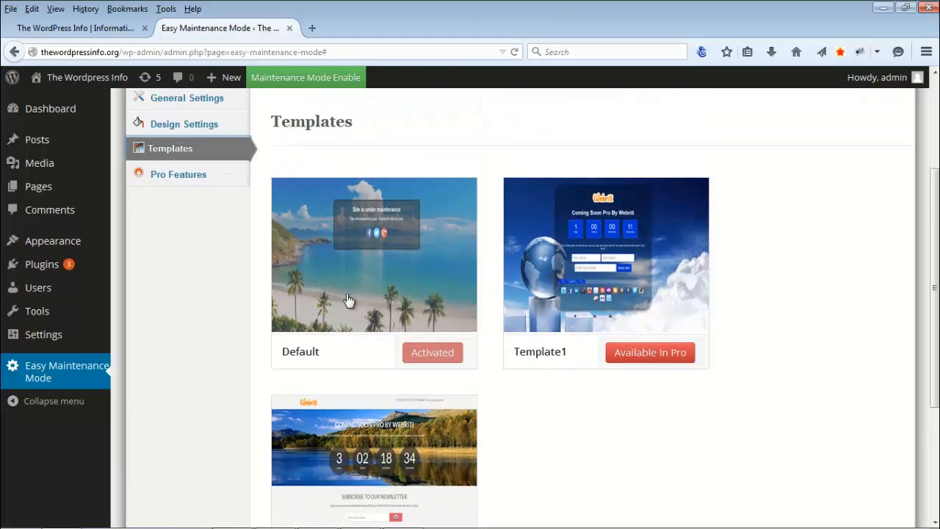
Open the maintenance plugin's Pro Features page and scroll through the premium features.
left_click(185, 179)
scroll(542, 316, "down", 6)
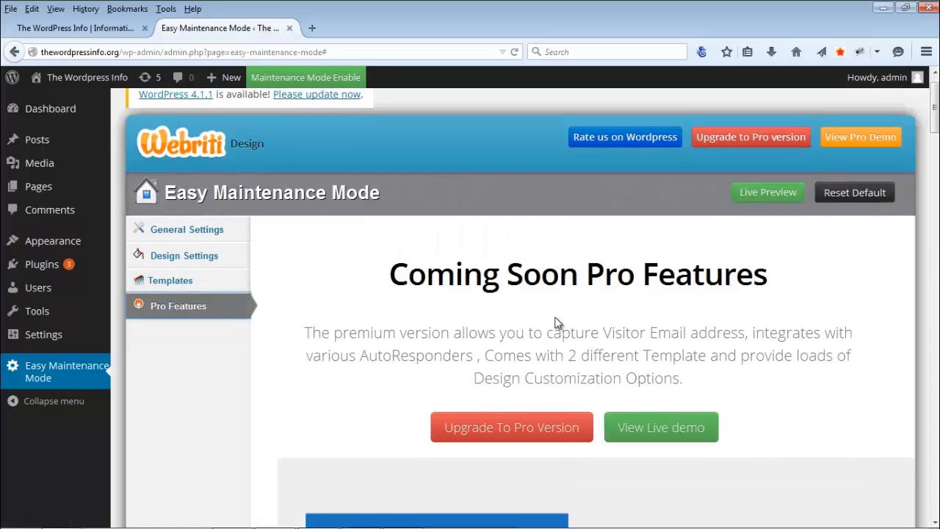
scroll(458, 290, "down", 2)
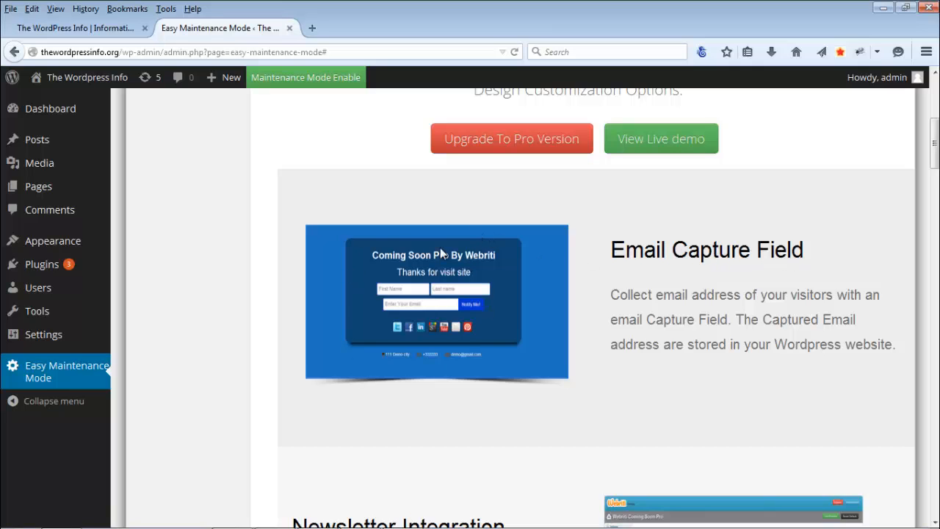
scroll(483, 298, "down", 4)
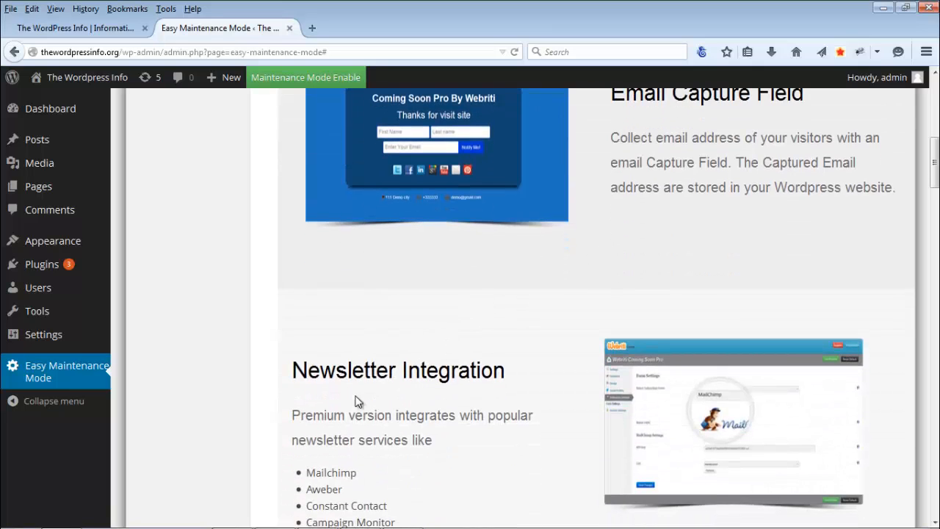
scroll(482, 347, "down", 4)
scroll(481, 344, "up", 15)
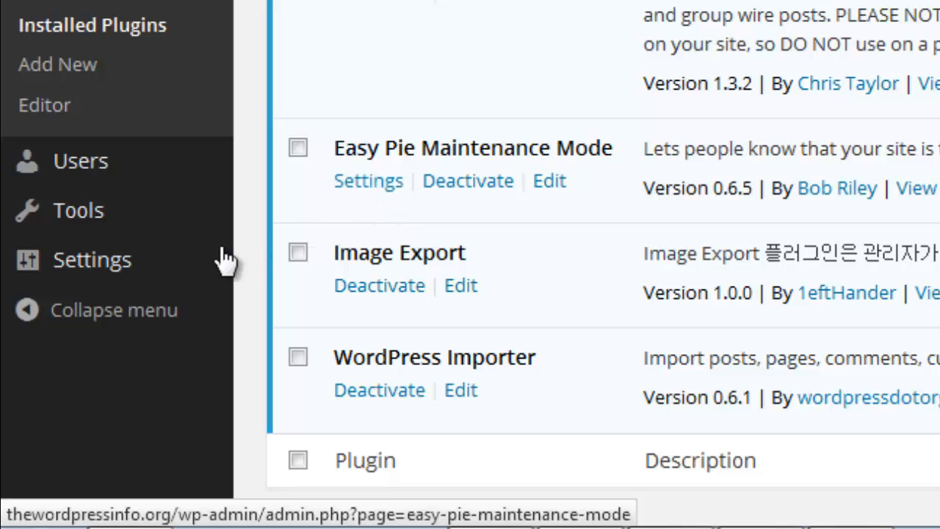
Open Easy Pie Maintenance Mode settings and set Enabled to Yes.
mouse_move(121, 274)
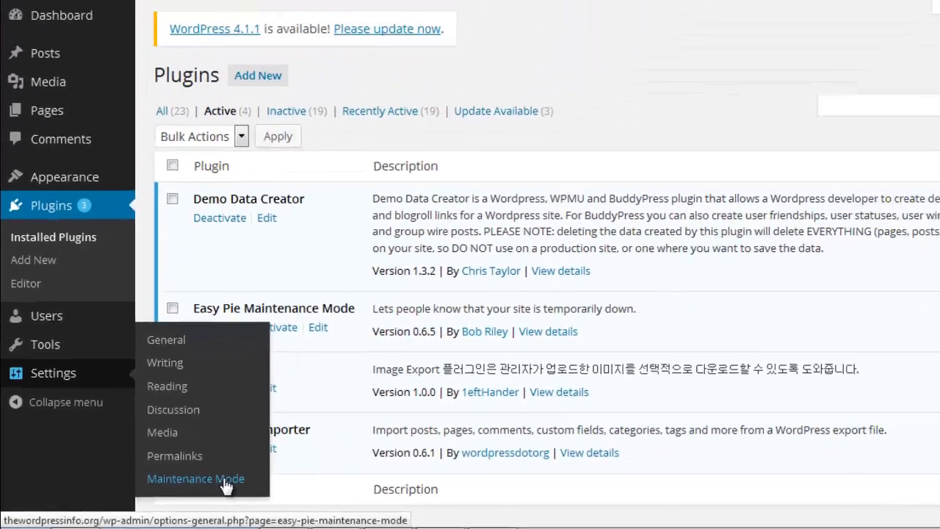
left_click(328, 464)
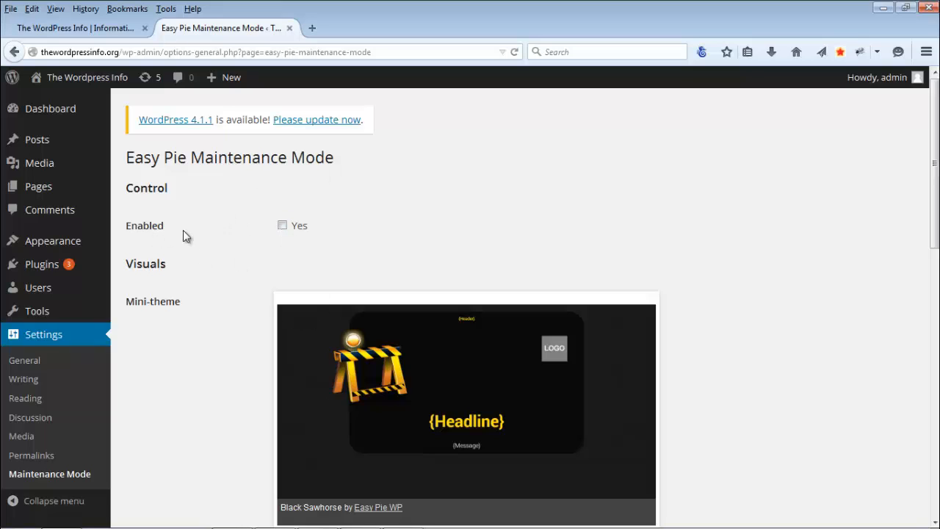
left_click(282, 228)
Preview the Yellow Sawhorse and Temporarily Closed mini-themes, then keep Black Sawhorse.
scroll(286, 236, "down", 4)
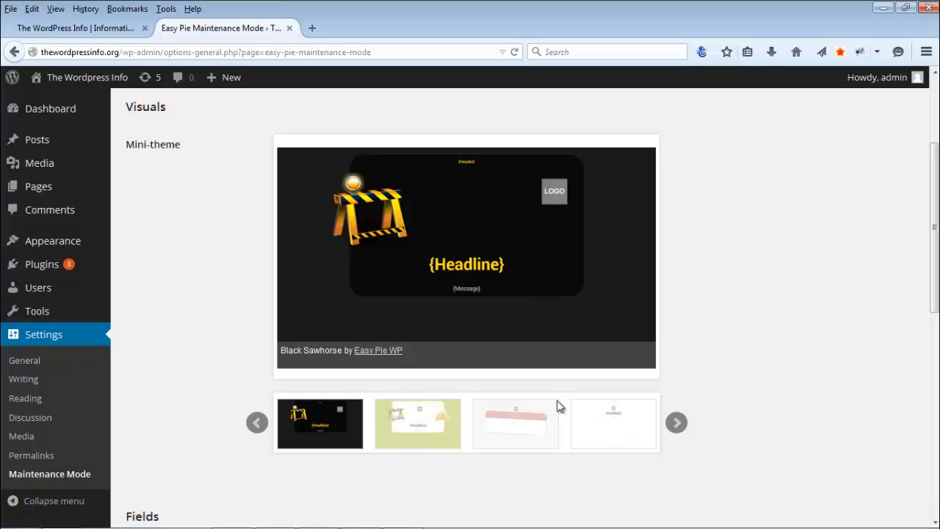
left_click(401, 421)
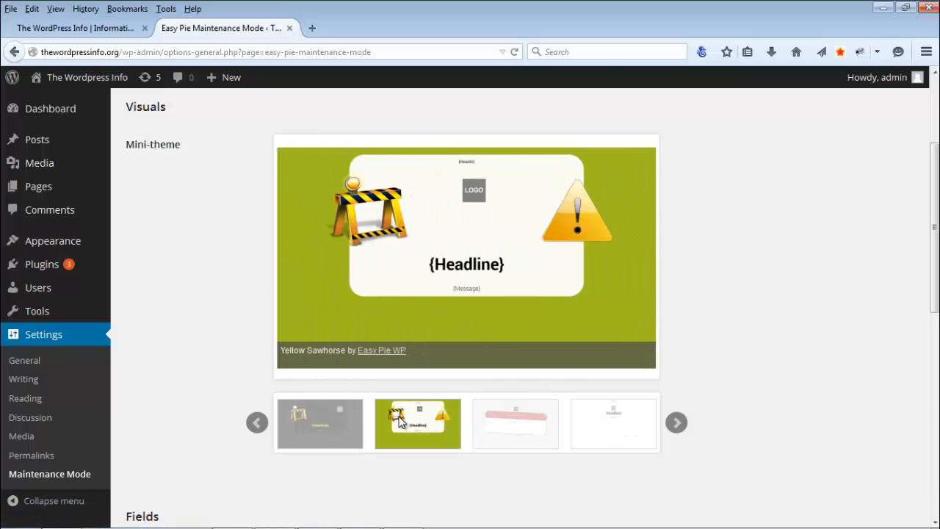
left_click(513, 420)
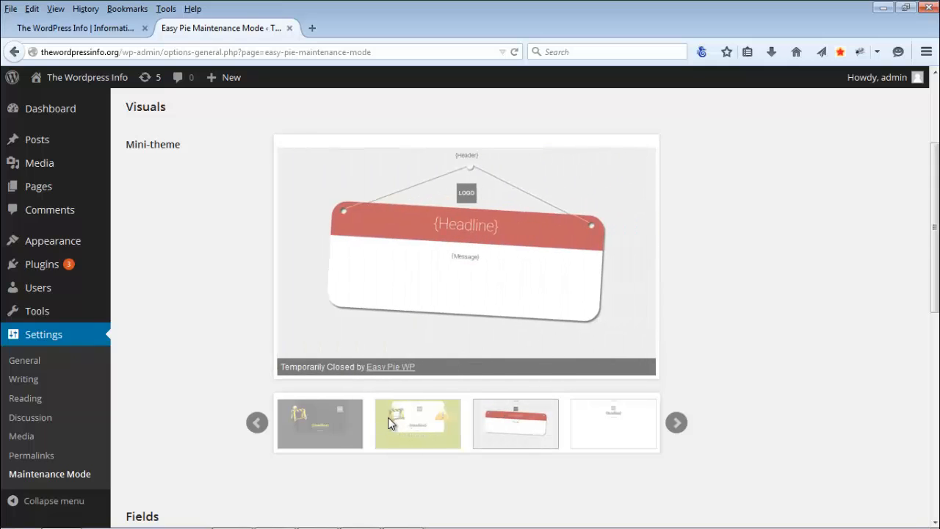
left_click(360, 422)
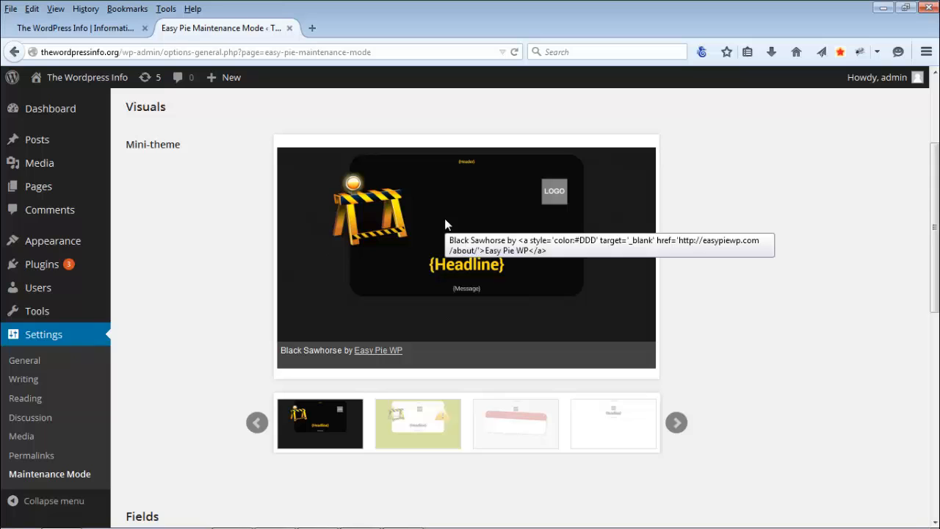
scroll(465, 237, "down", 5)
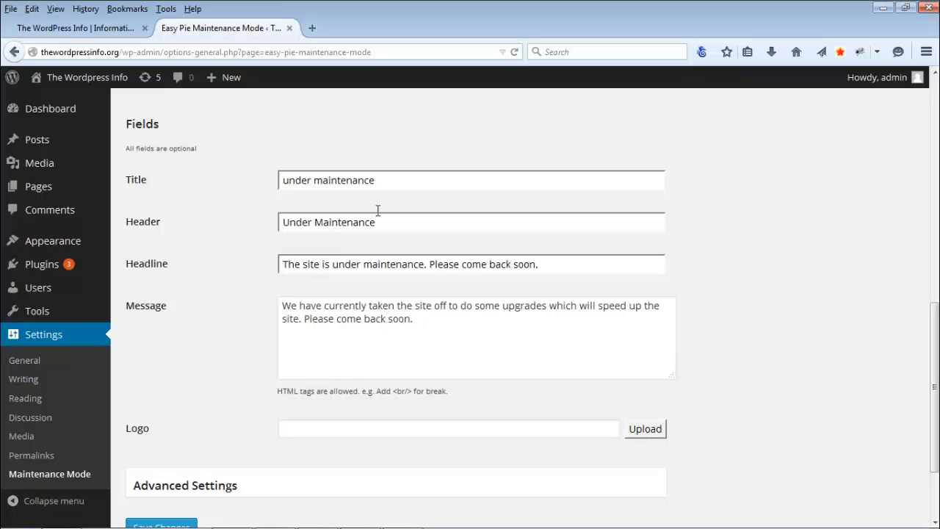
Choose the under-construction image from the media library as the maintenance page logo.
scroll(257, 339, "down", 2)
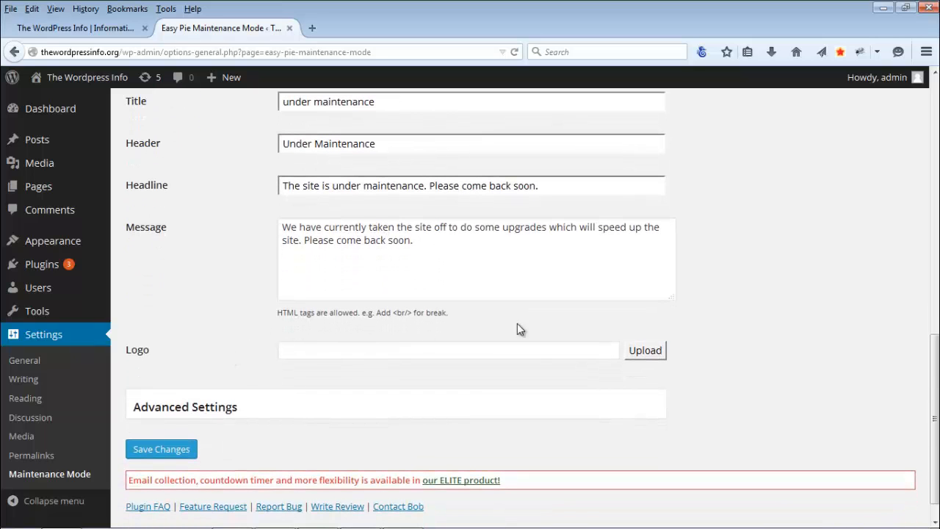
left_click(646, 353)
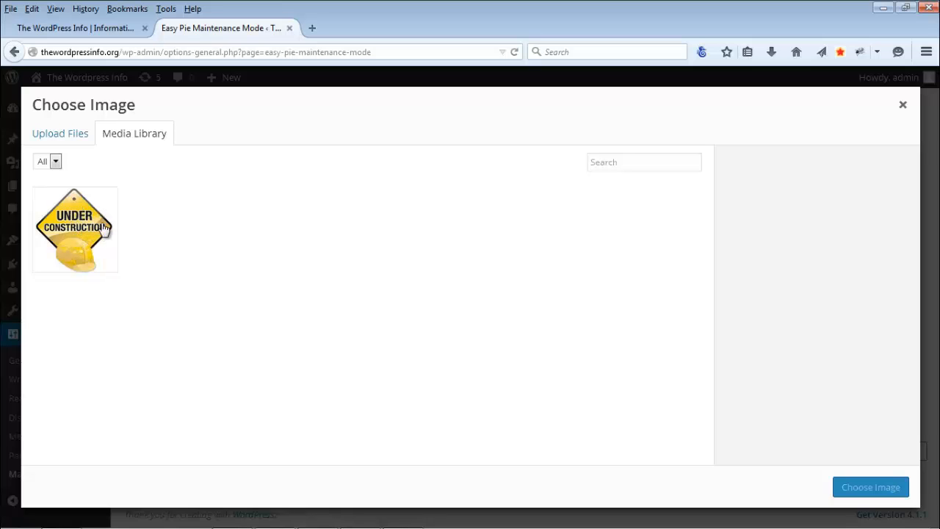
left_click(91, 227)
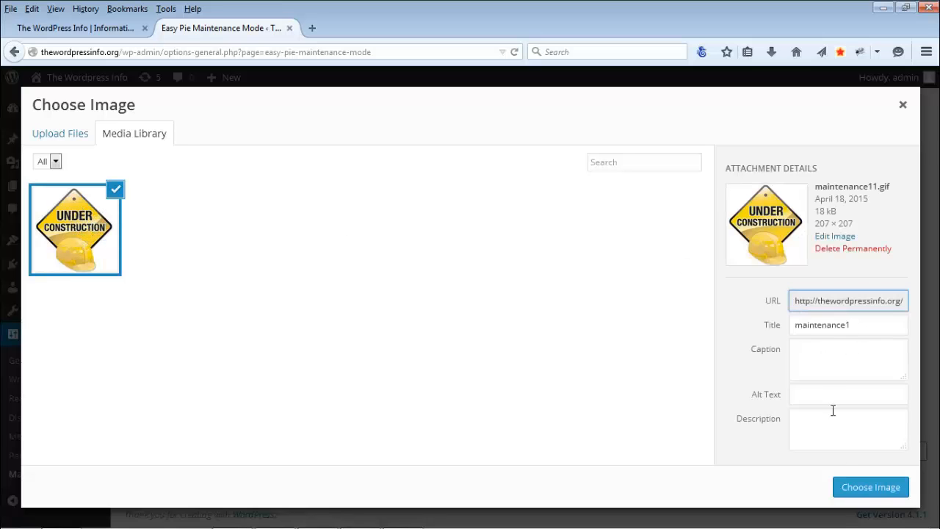
left_click(852, 487)
Expand Advanced Settings and save the Easy Pie settings with maintenance mode on.
scroll(766, 316, "down", 3)
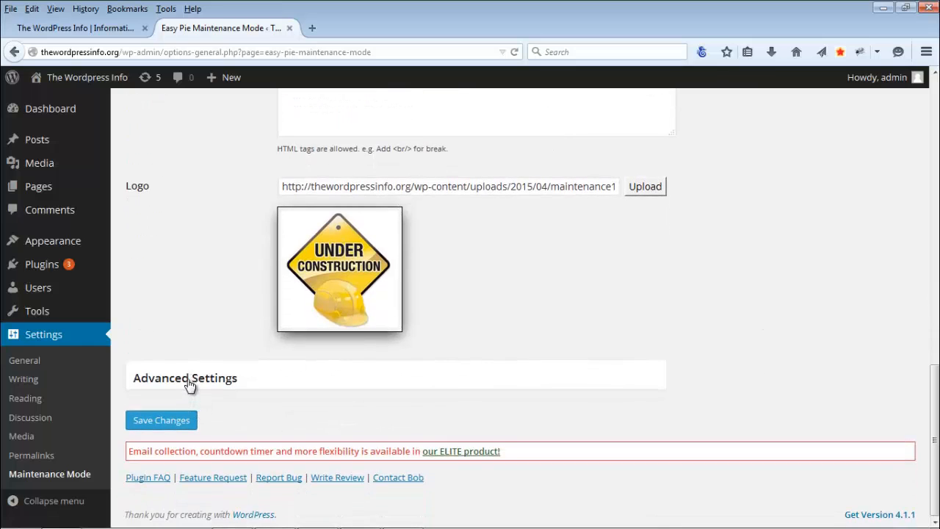
left_click(188, 381)
scroll(781, 251, "down", 4)
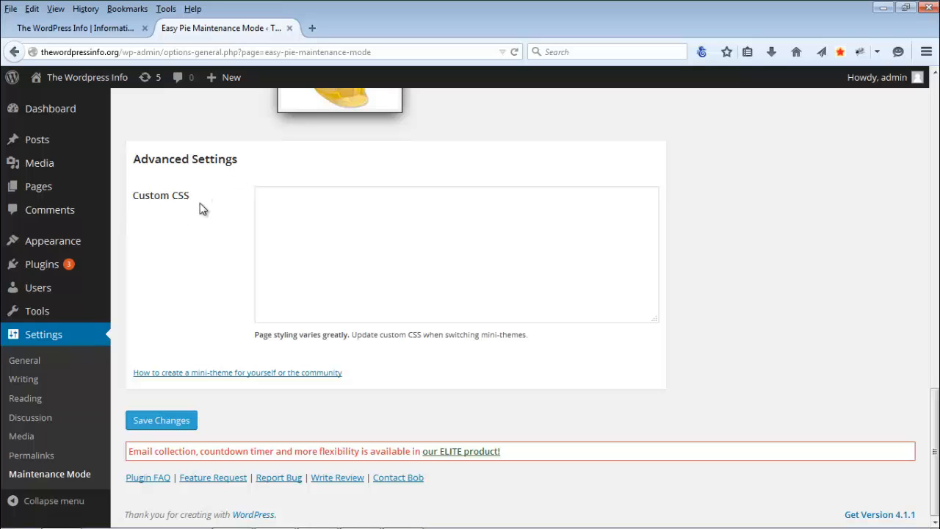
left_click(179, 420)
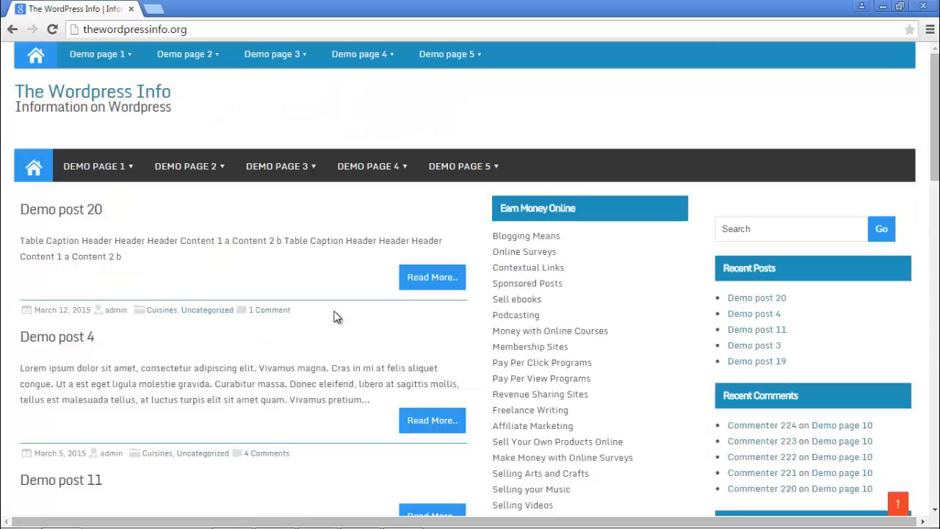
mouse_move(96, 59)
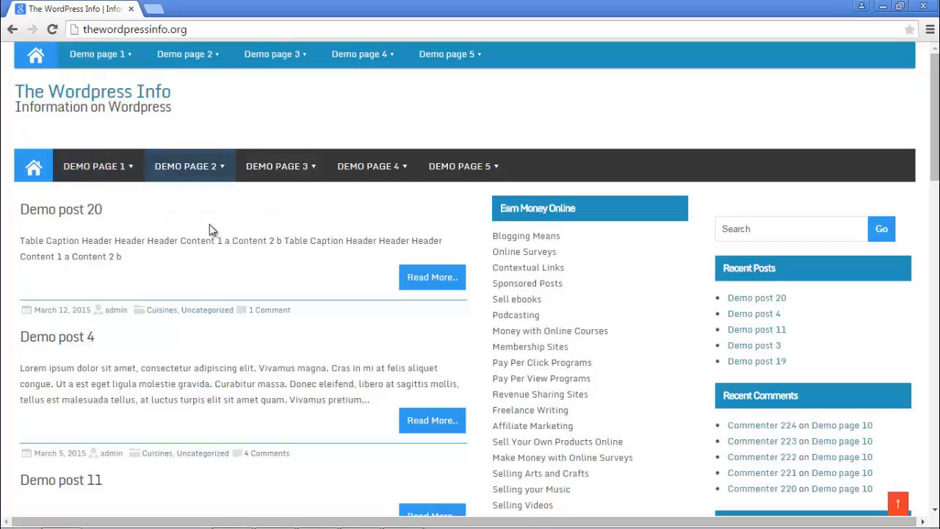
Reload the site's home page to confirm the under-maintenance page now appears.
key("F5")
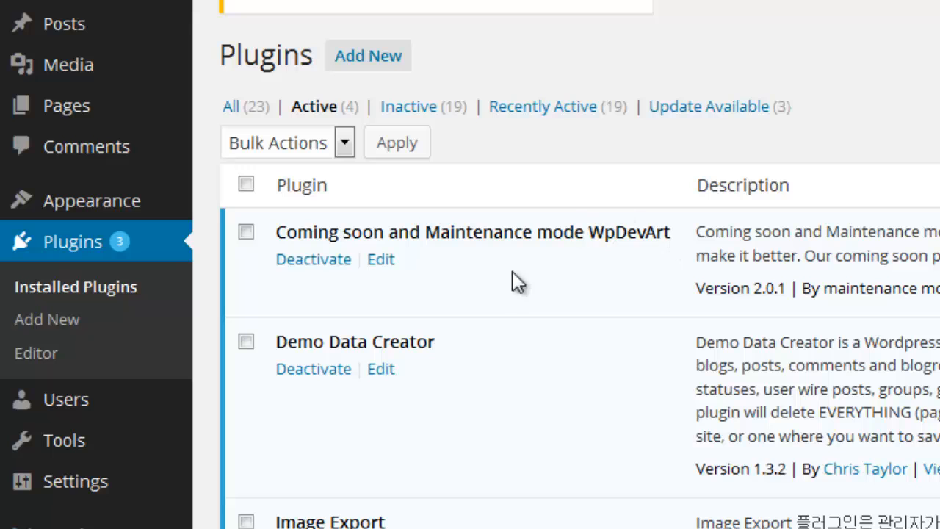
Open the Coming Soon plugin settings and toggle it from Disable back to Enable.
mouse_move(110, 528)
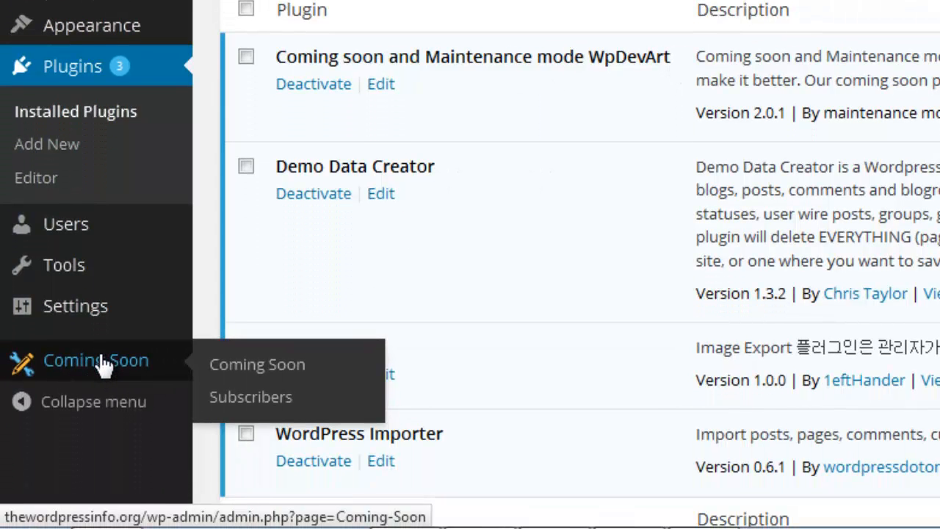
left_click(103, 364)
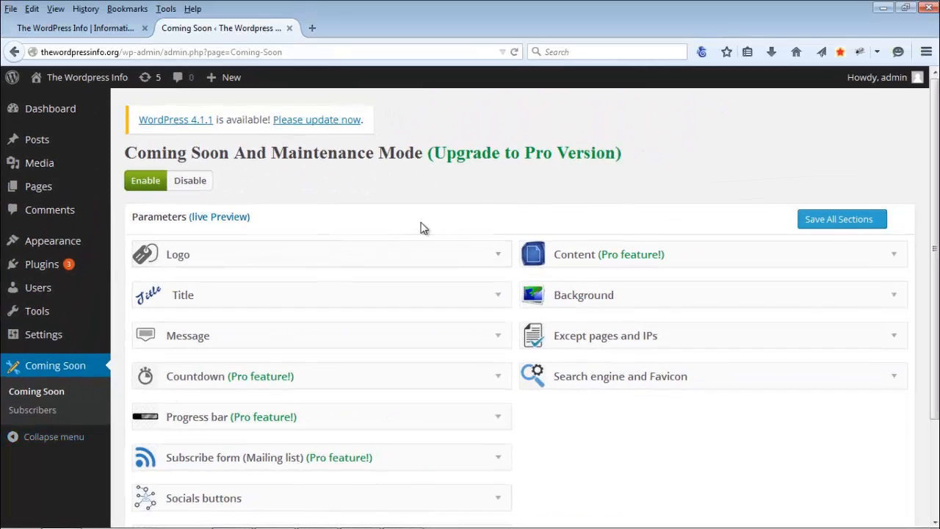
scroll(936, 135, "down", 1)
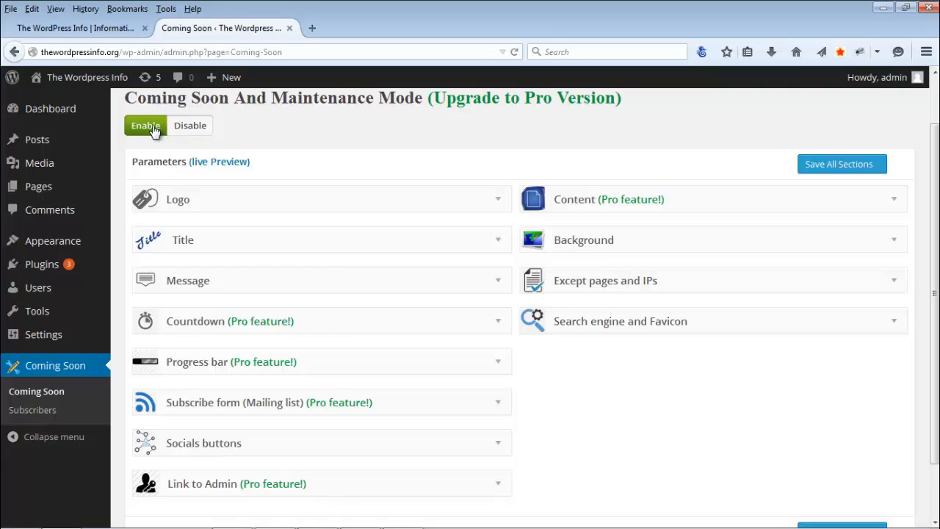
left_click(192, 127)
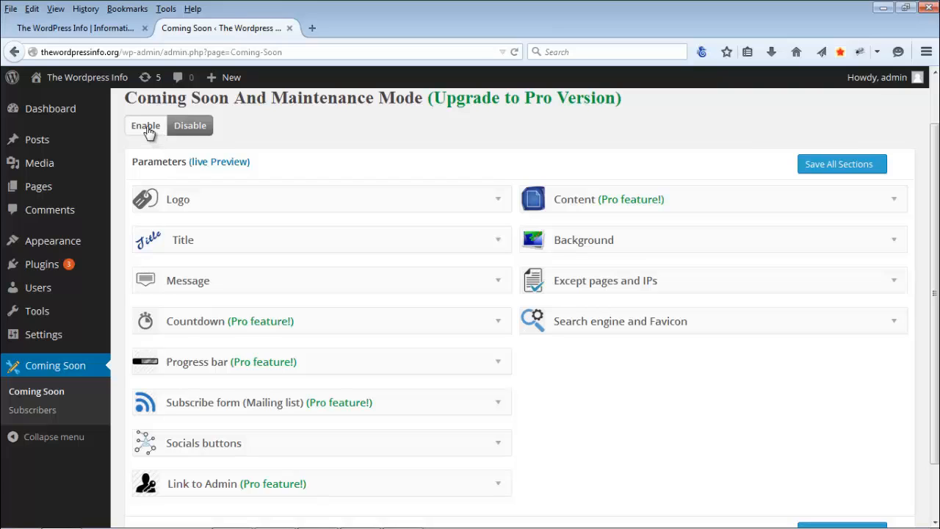
left_click(146, 126)
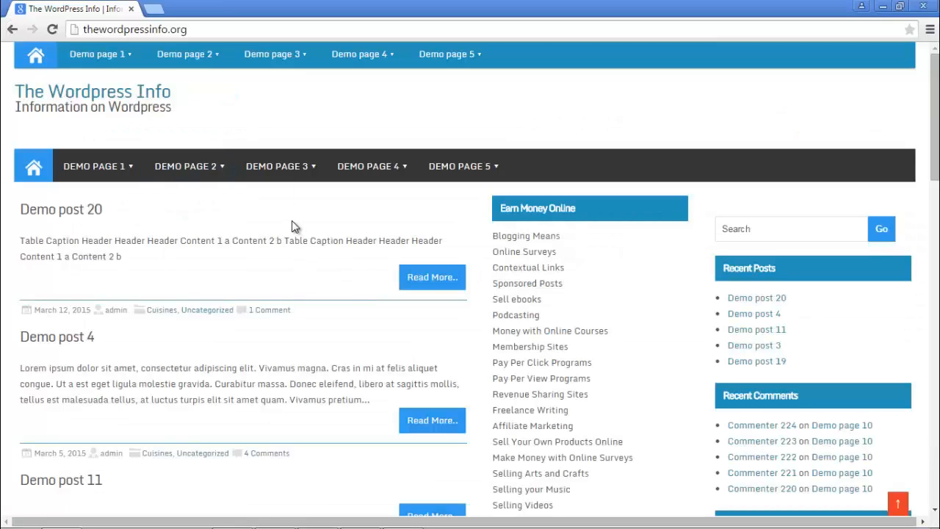
Reload the site's front page to view the Coming Soon page.
key("F5")
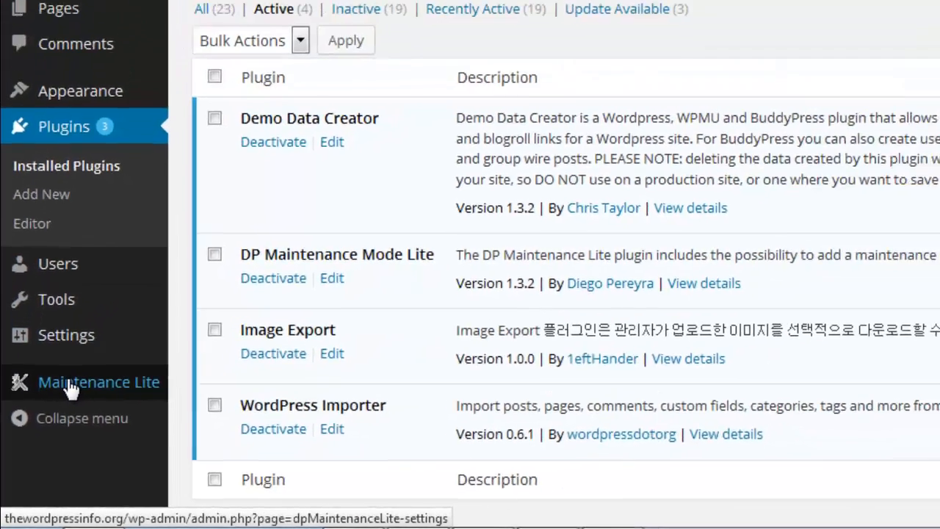
Set DP Maintenance Lite to Active with the Dark theme and start uploading a logo.
left_click(92, 344)
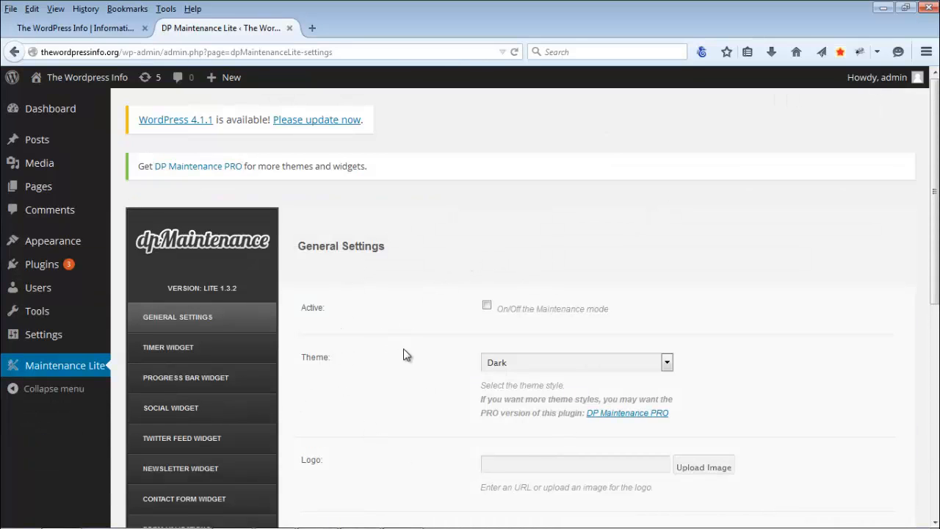
scroll(409, 309, "down", 1)
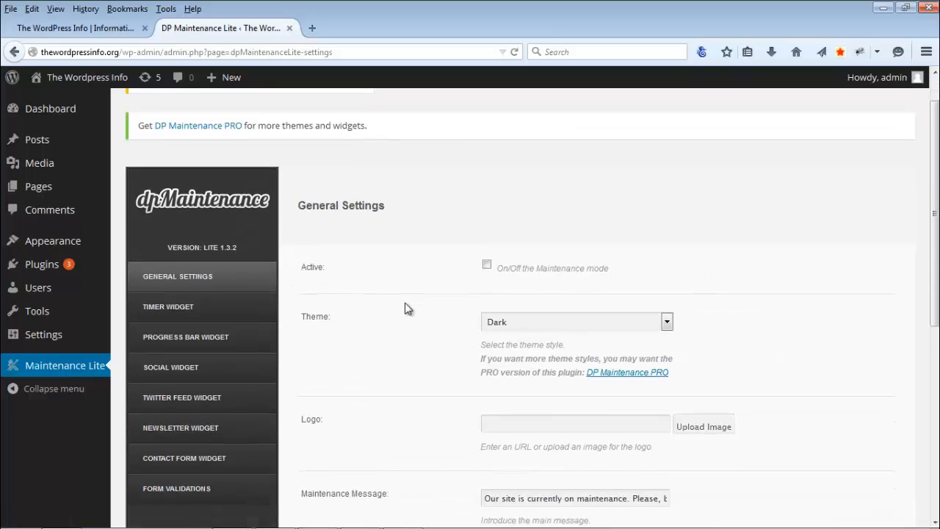
scroll(409, 309, "down", 1)
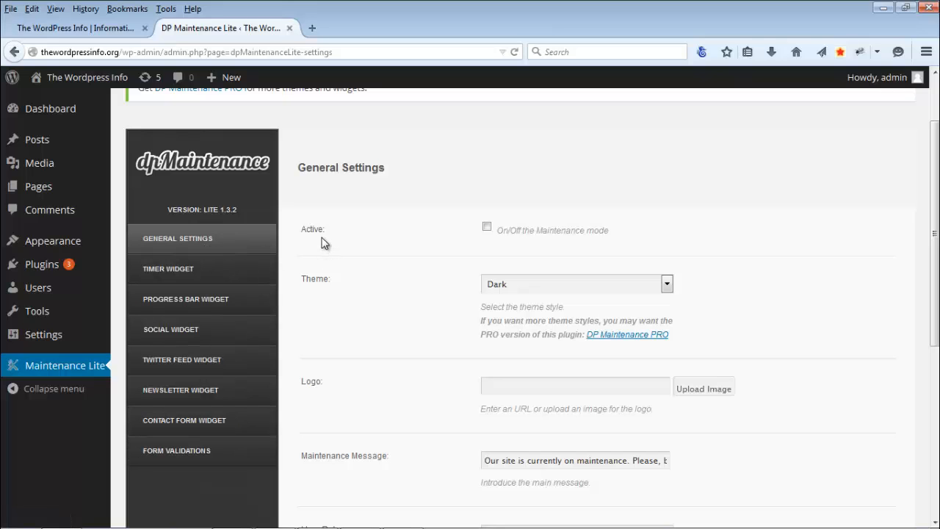
left_click(487, 229)
left_click(630, 288)
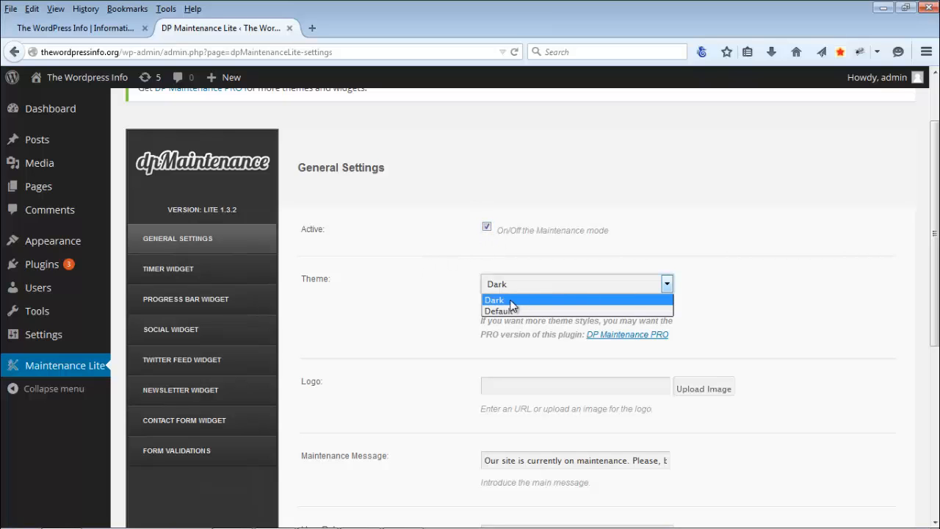
left_click(425, 252)
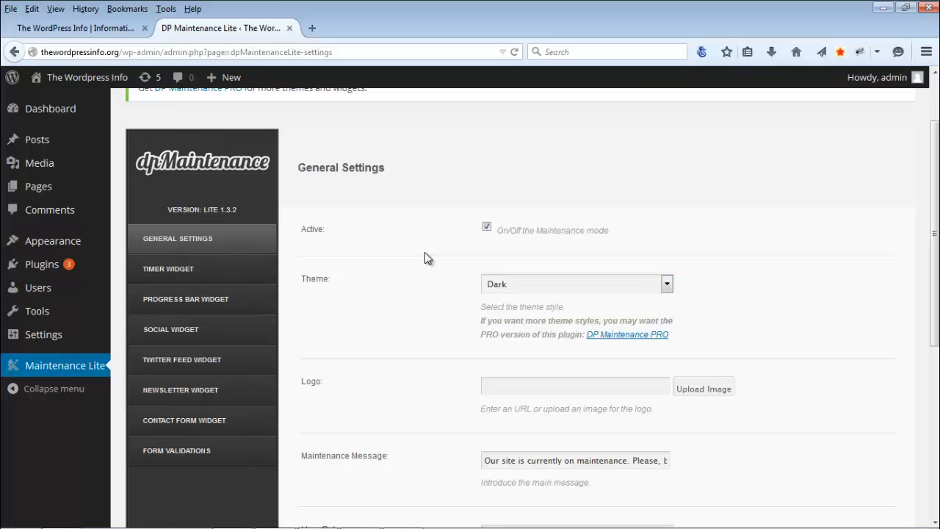
scroll(424, 257, "down", 2)
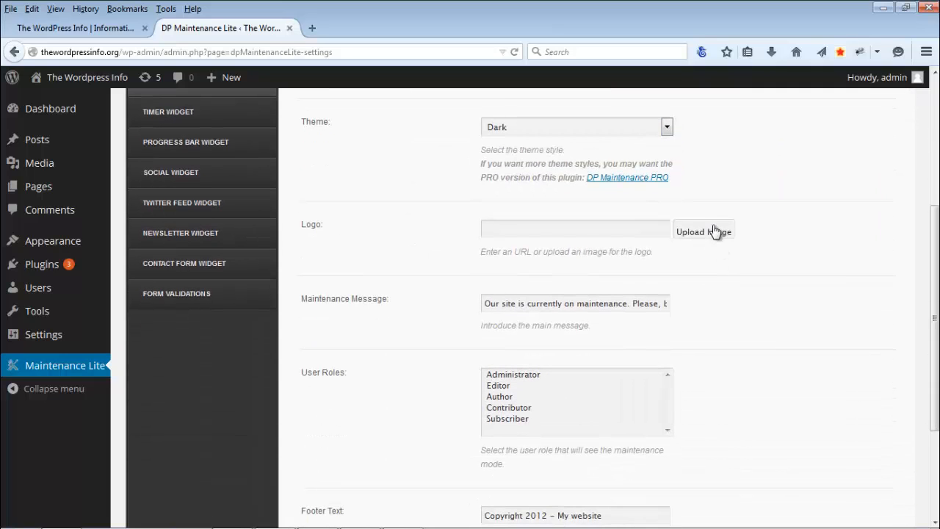
left_click(716, 233)
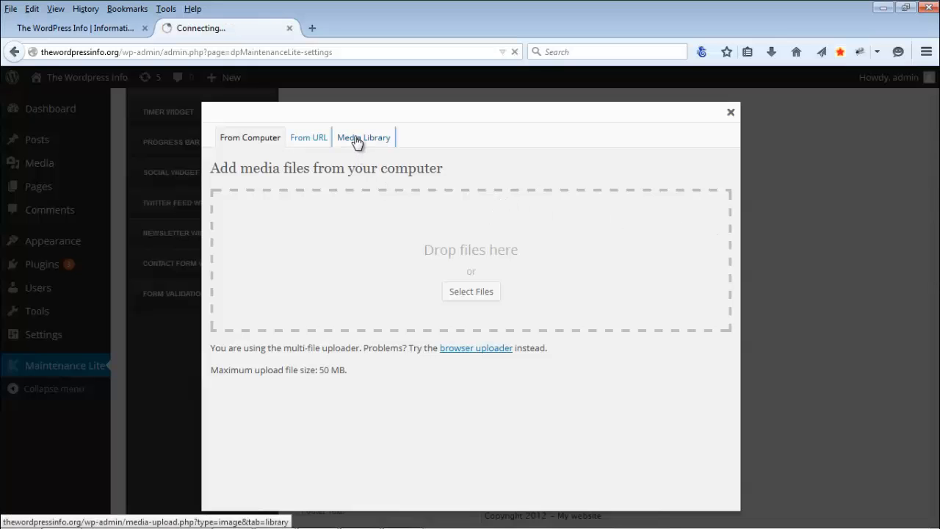
Insert the maintenance1 image from the Media Library as DP Maintenance Lite's logo.
left_click(357, 140)
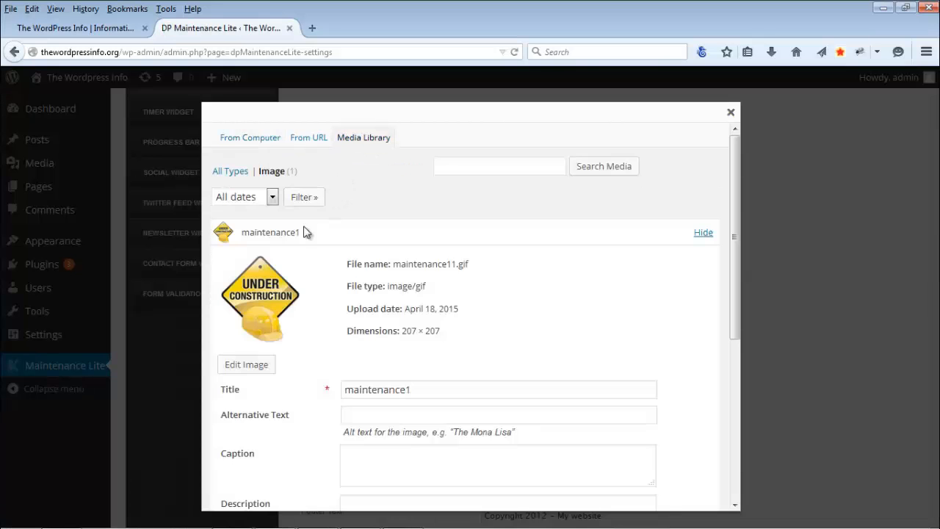
left_click(273, 298)
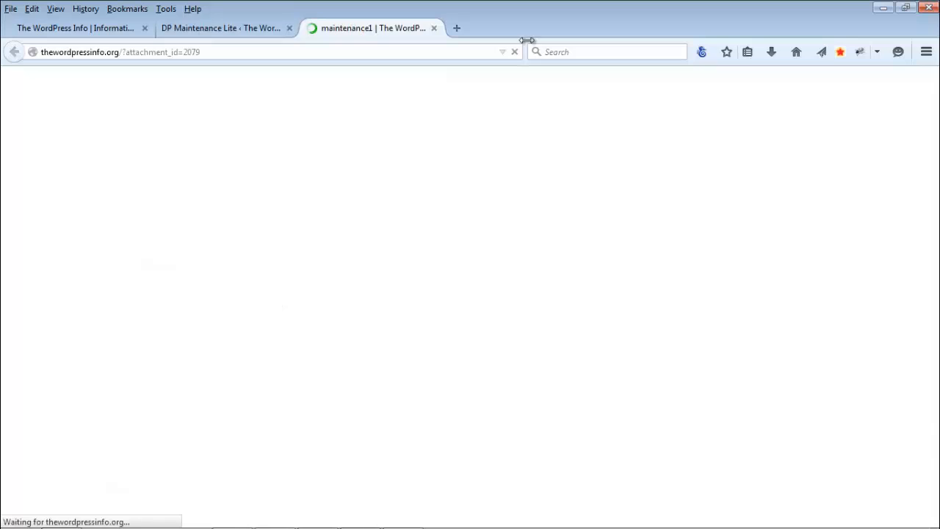
left_click(434, 28)
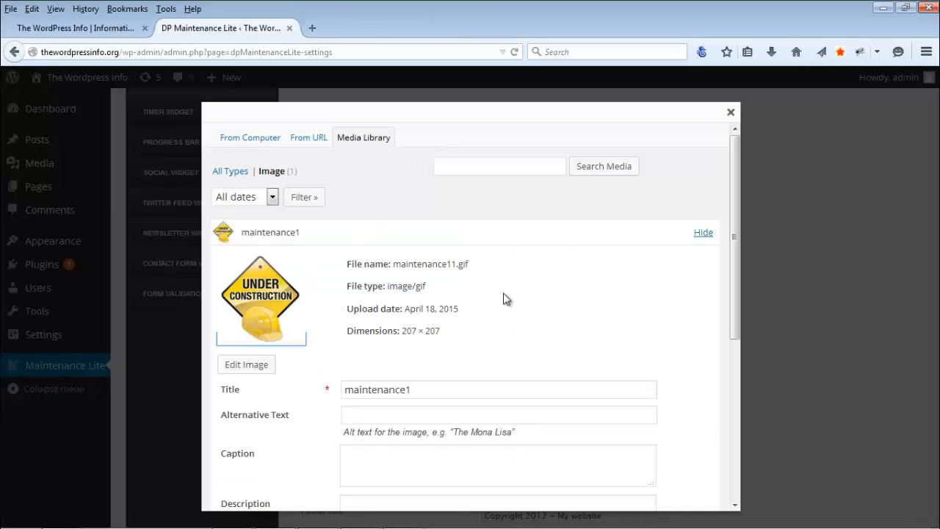
scroll(502, 301, "down", 5)
left_click(390, 438)
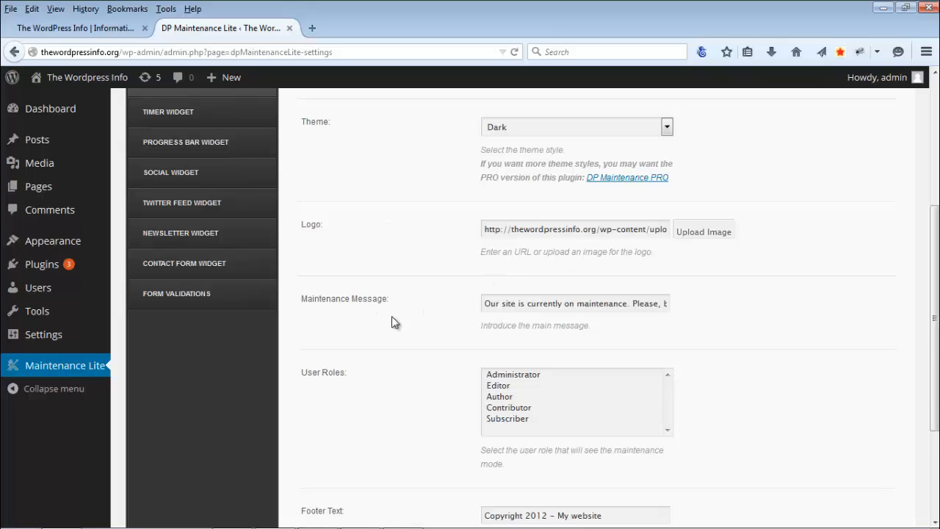
scroll(438, 309, "down", 3)
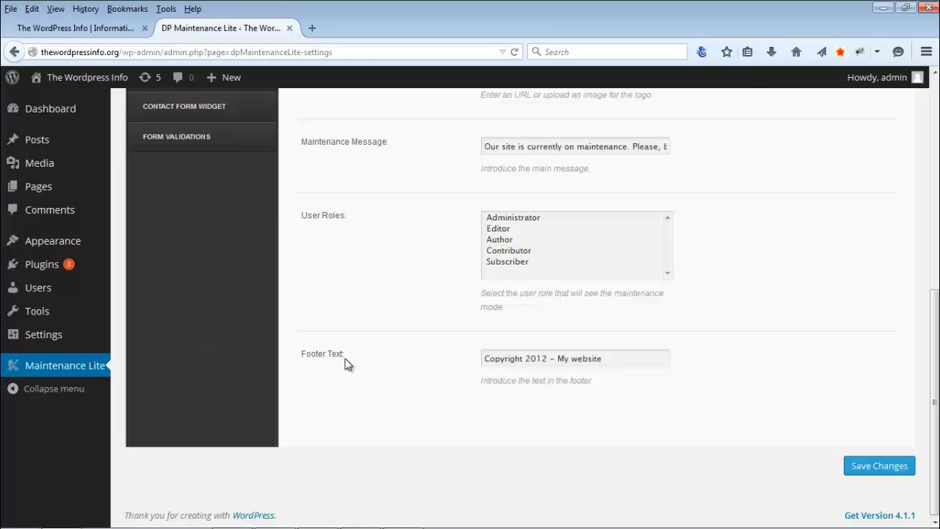
scroll(377, 358, "up", 5)
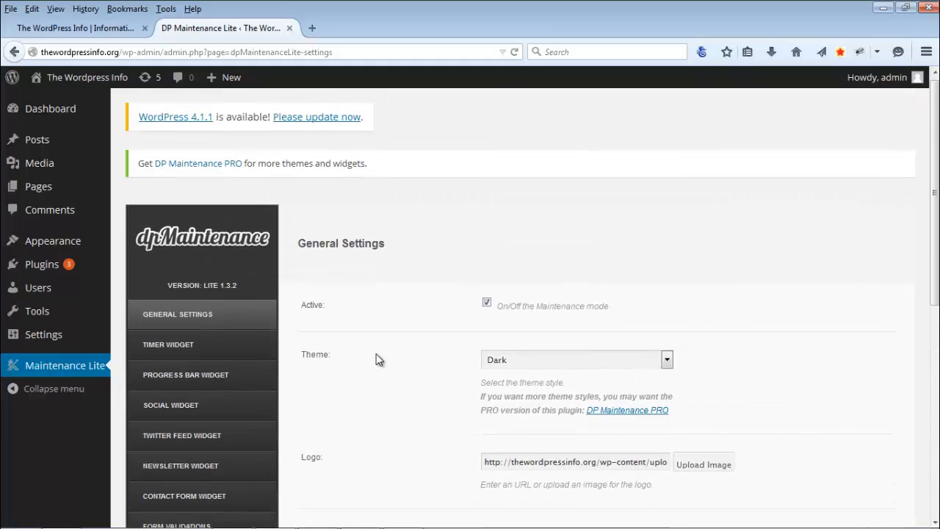
scroll(345, 338, "down", 1)
In the DP Maintenance Lite timer widget, set the expiration date to 04/30/2015.
left_click(208, 270)
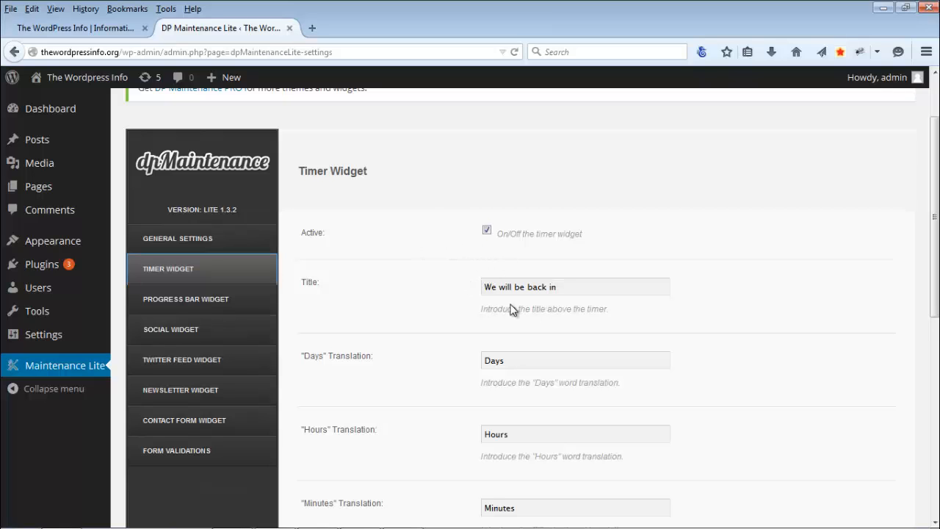
scroll(450, 266, "down", 3)
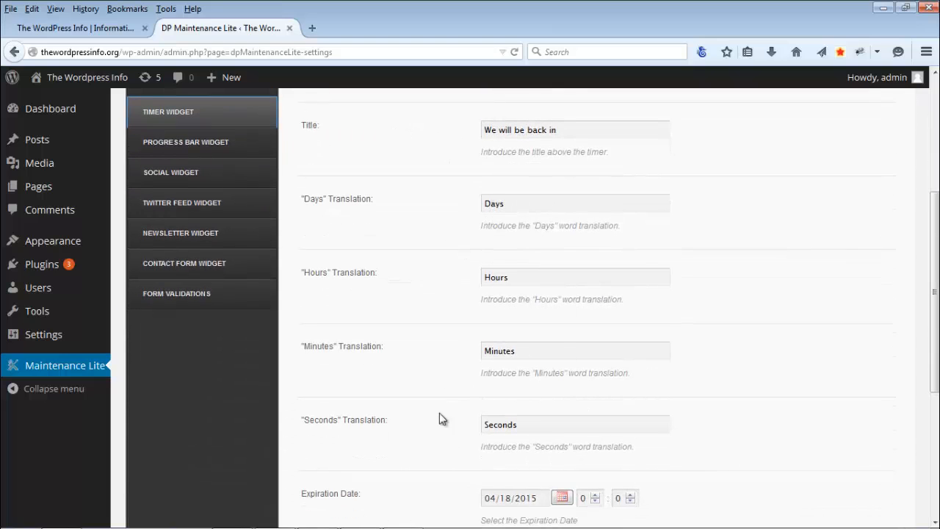
scroll(494, 393, "down", 2)
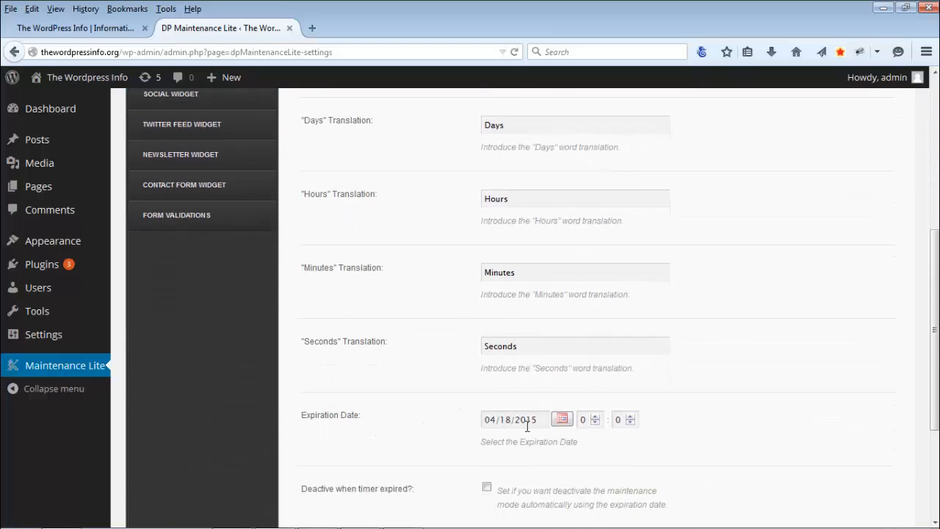
left_click(562, 419)
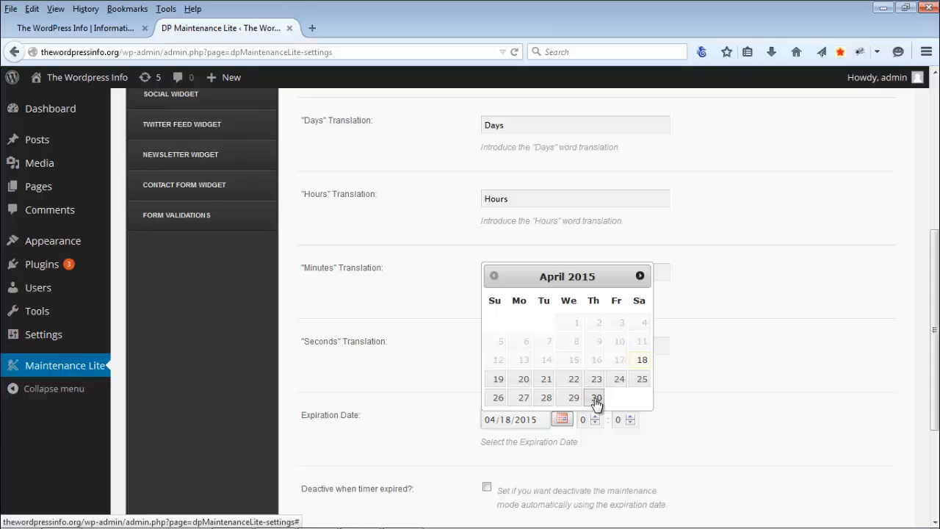
left_click(597, 399)
Set the countdown expiration time to 13:09 and save the timer settings.
mouse_move(534, 523)
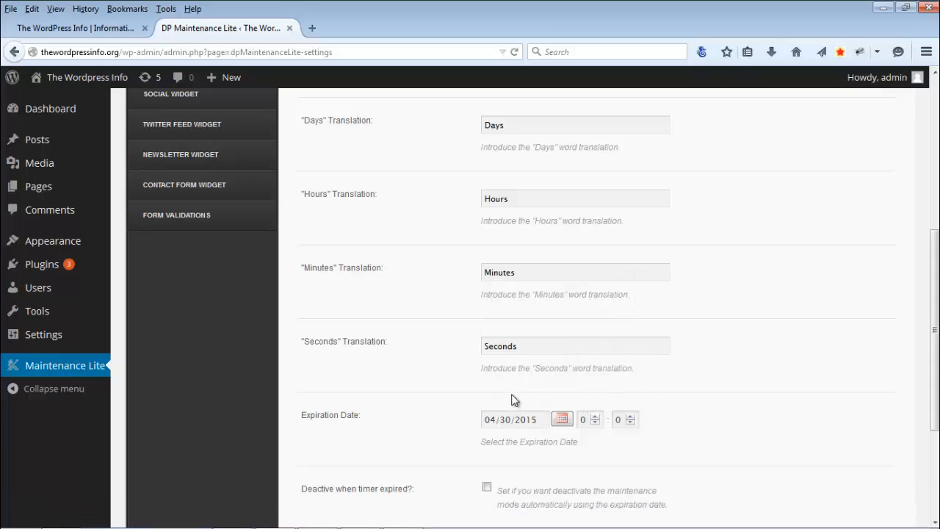
double_click(595, 418)
double_click(595, 417)
triple_click(596, 418)
double_click(596, 418)
left_click(630, 416)
double_click(630, 416)
triple_click(630, 417)
scroll(451, 397, "down", 2)
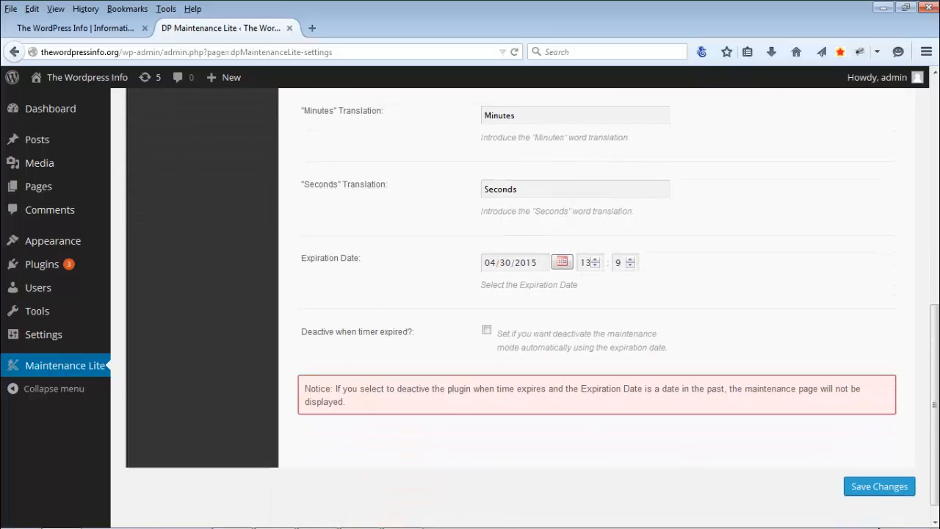
left_click(885, 487)
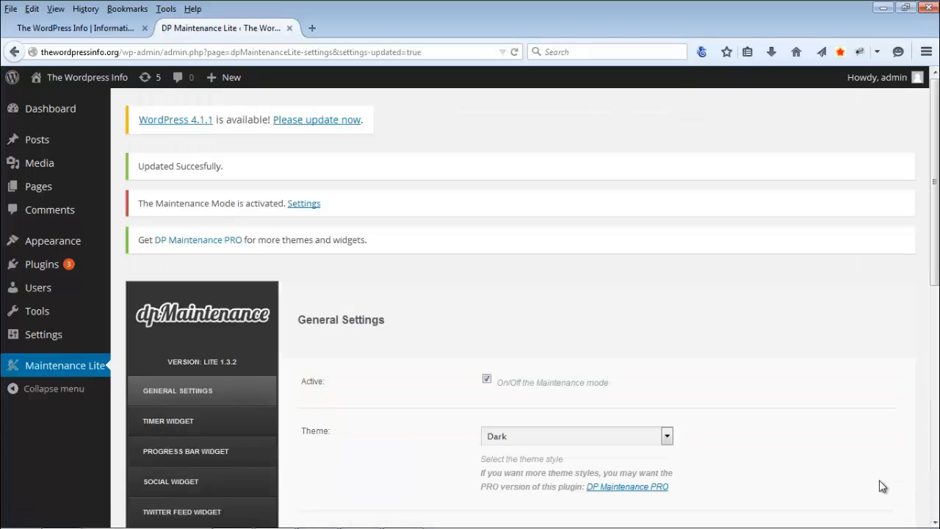
Reopen the Timer Widget settings and check that the 04/30/2015 expiration date was saved.
scroll(435, 308, "down", 6)
scroll(436, 310, "up", 10)
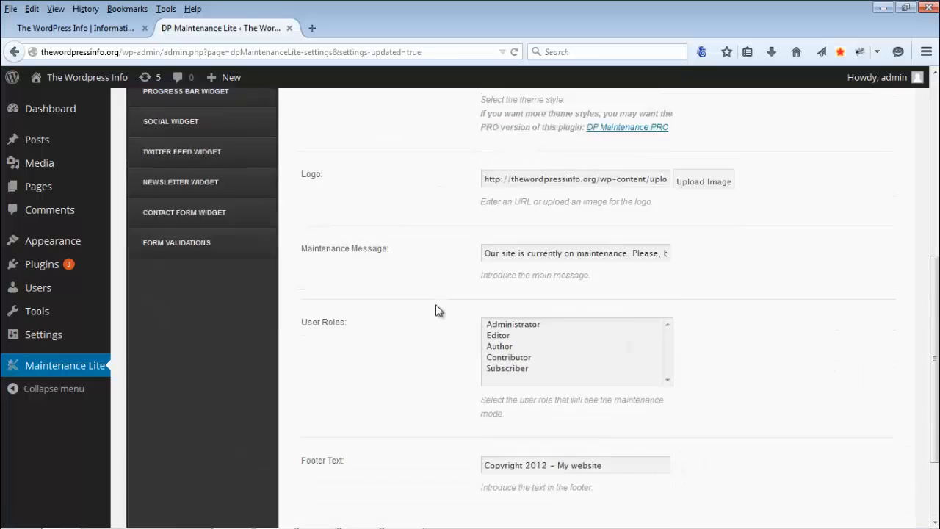
left_click(254, 349)
scroll(412, 319, "down", 6)
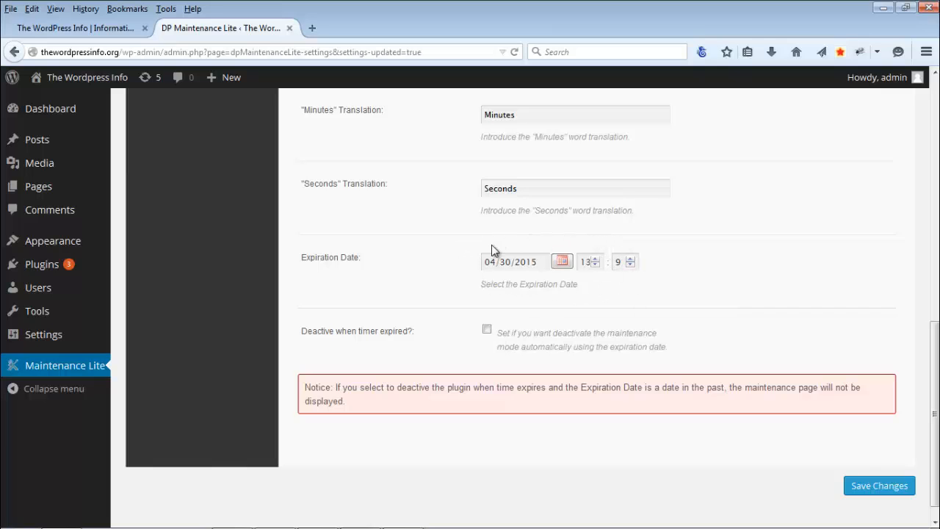
scroll(435, 254, "up", 5)
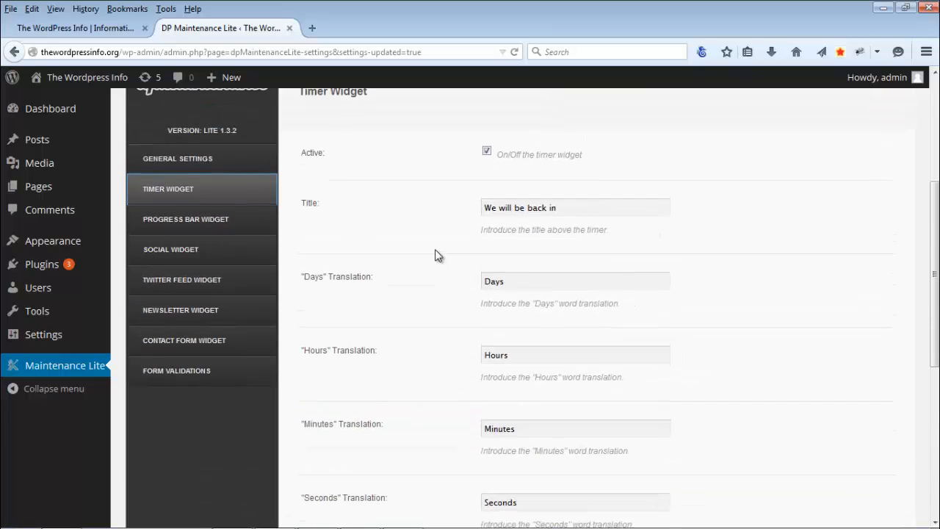
scroll(436, 254, "up", 2)
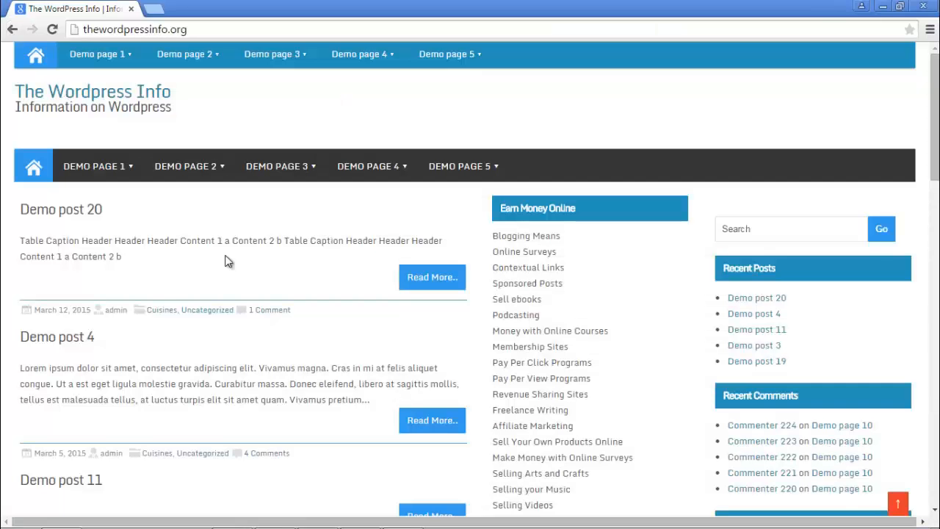
Reload thewordpressinfo.org in Chrome and look over the under-construction page with its countdown.
key("F5")
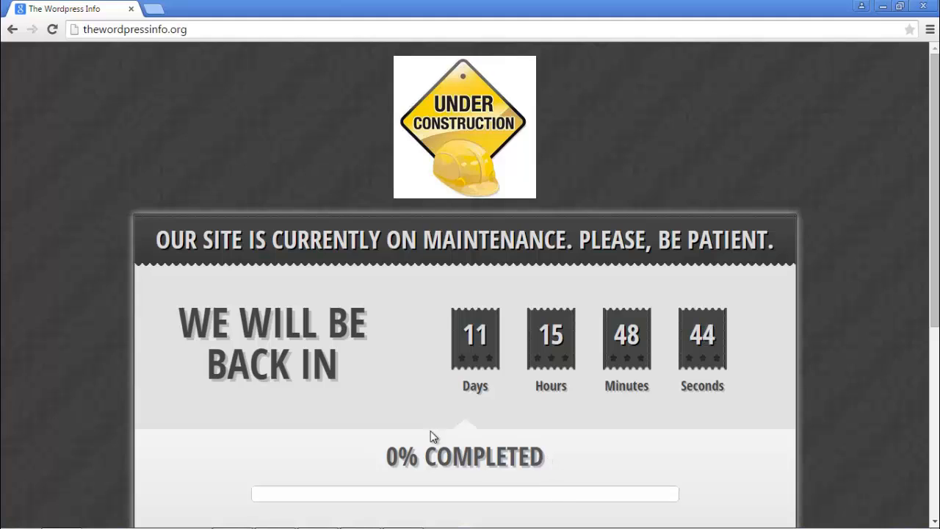
scroll(347, 369, "down", 2)
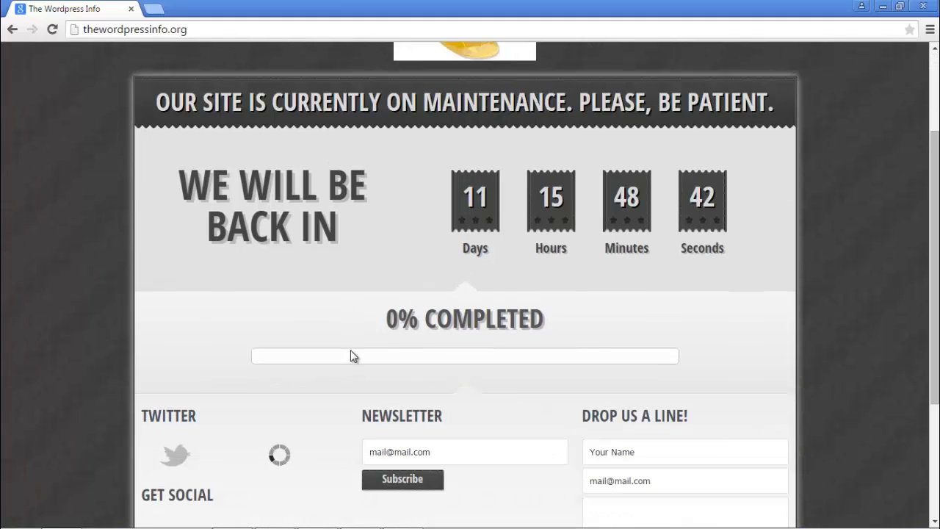
scroll(350, 351, "down", 3)
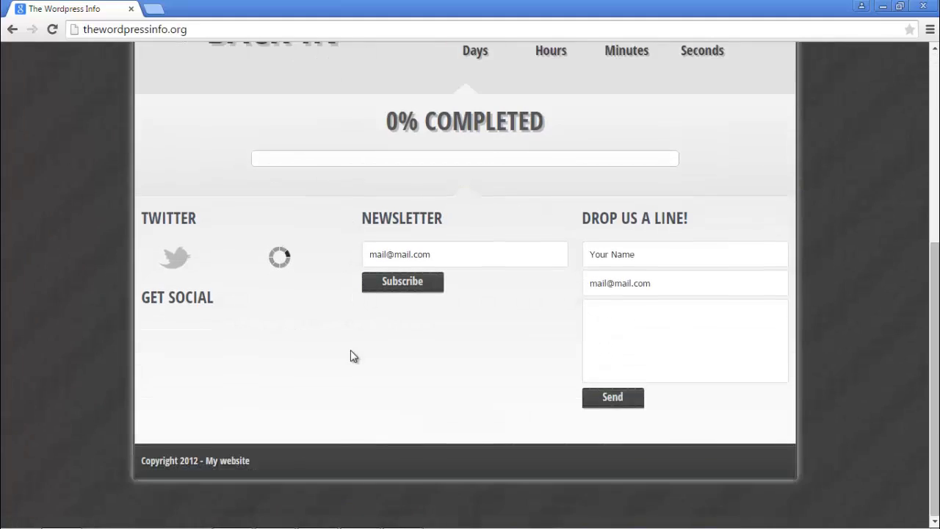
scroll(350, 357, "up", 5)
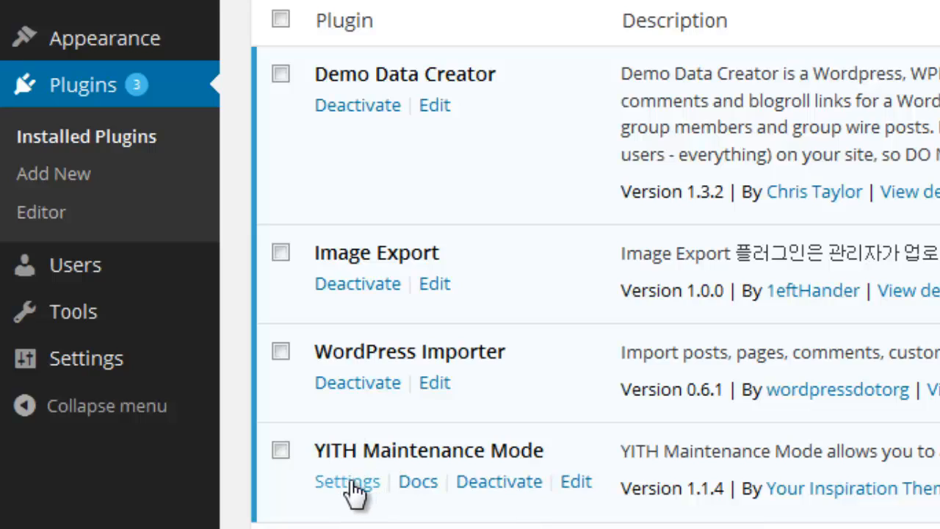
Confirm YITH Maintenance Mode 1.1.4 is active among the four active plugins.
mouse_move(131, 53)
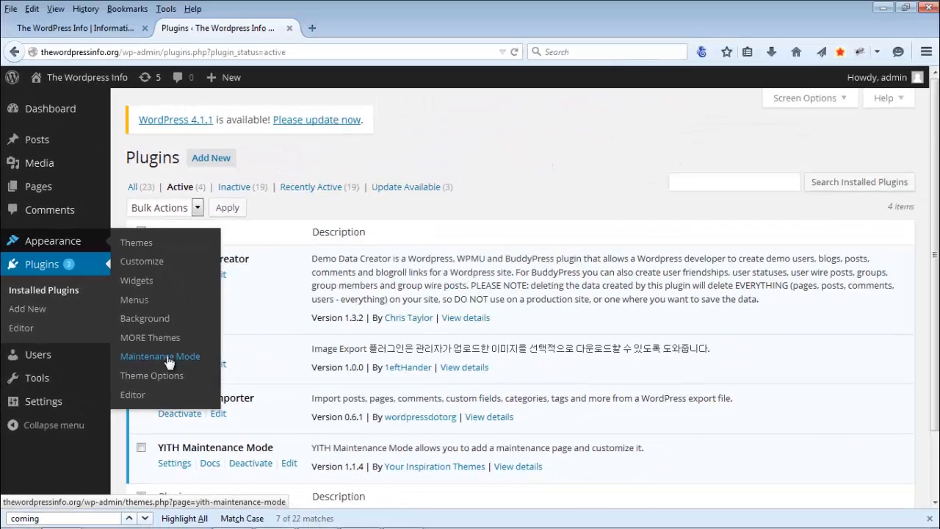
Open the YITH Maintenance Mode settings, preview Skin 2, then switch back to Skin 1.
left_click(167, 357)
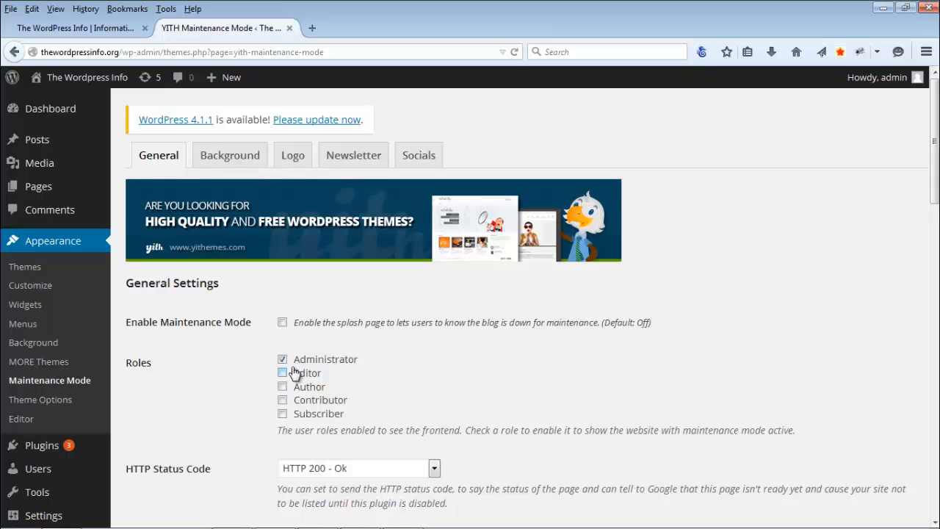
scroll(413, 337, "down", 4)
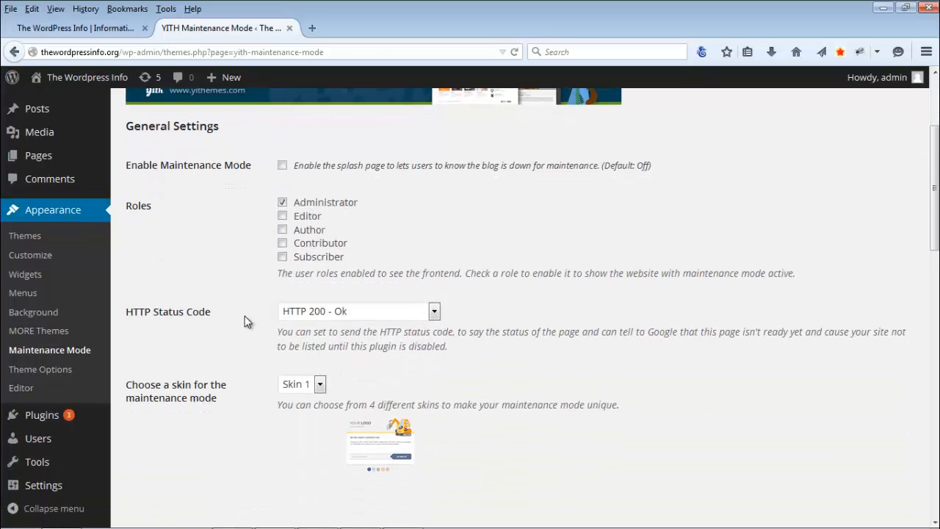
scroll(239, 316, "down", 2)
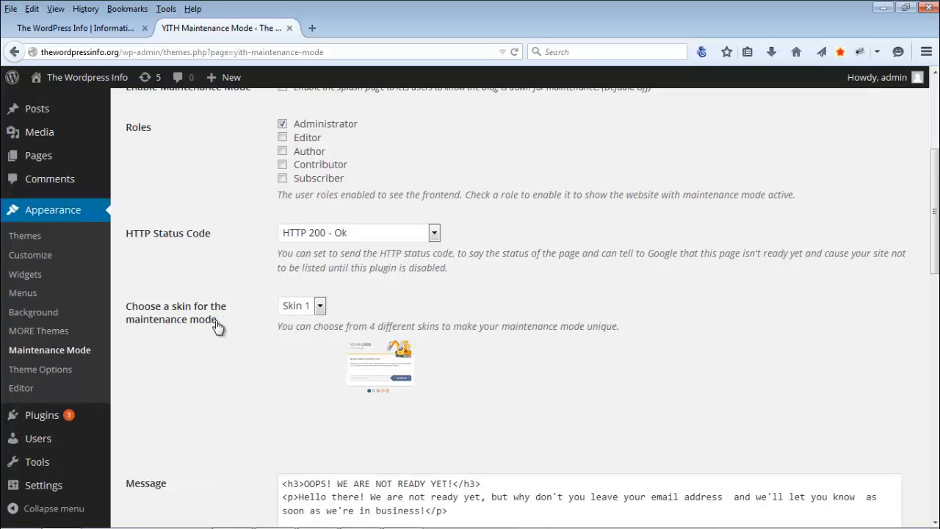
left_click(322, 306)
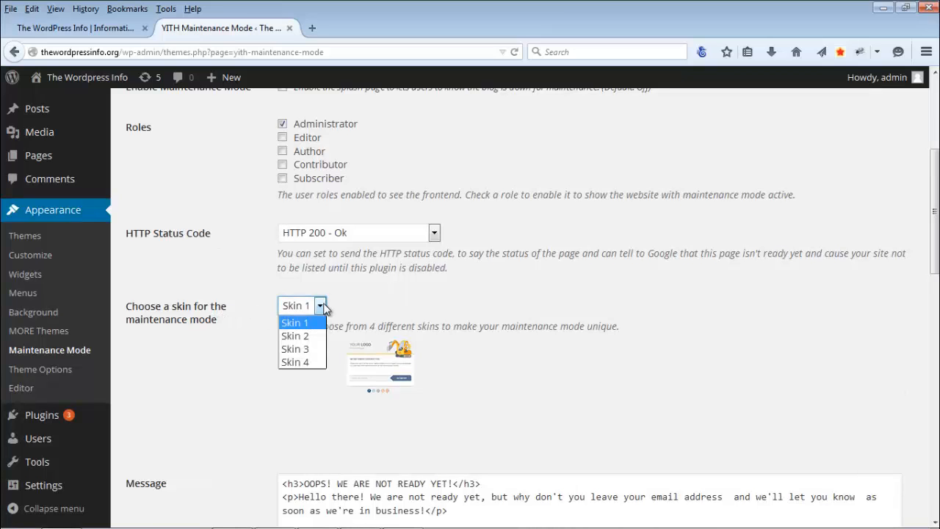
left_click(306, 336)
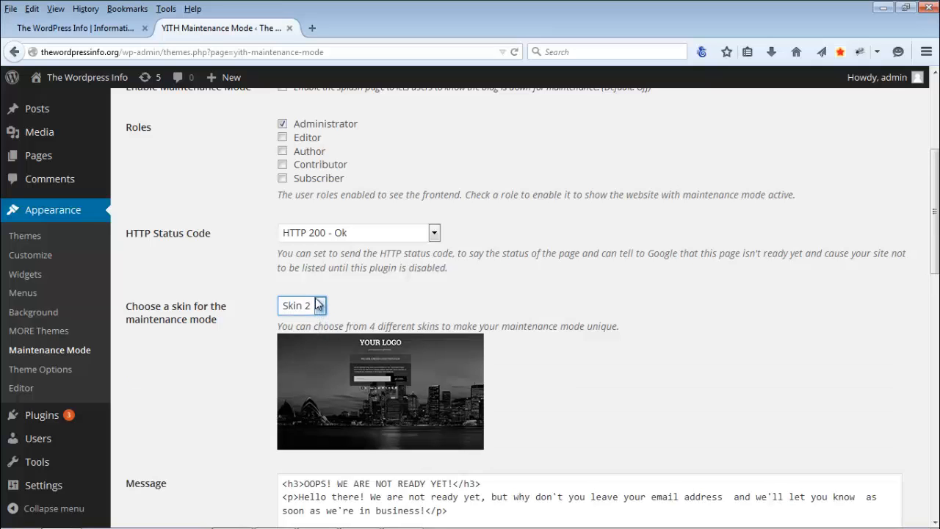
left_click(319, 305)
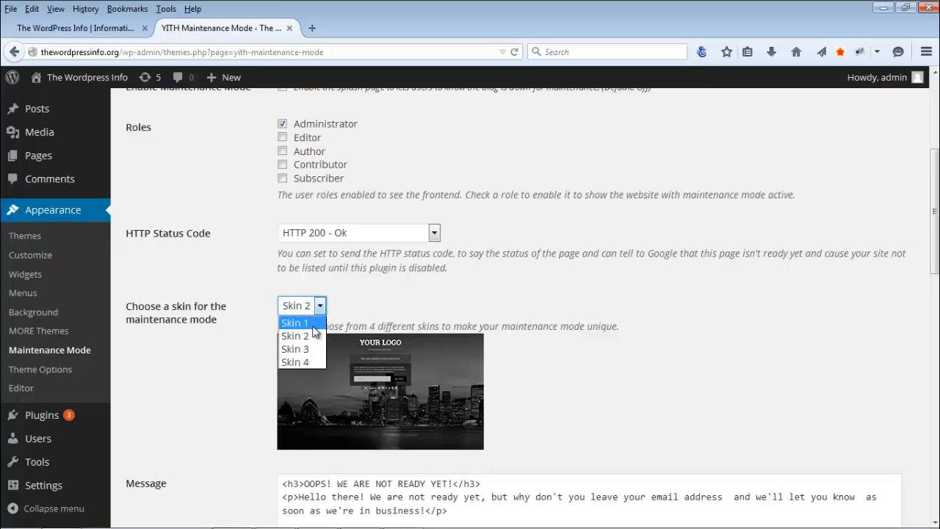
left_click(315, 320)
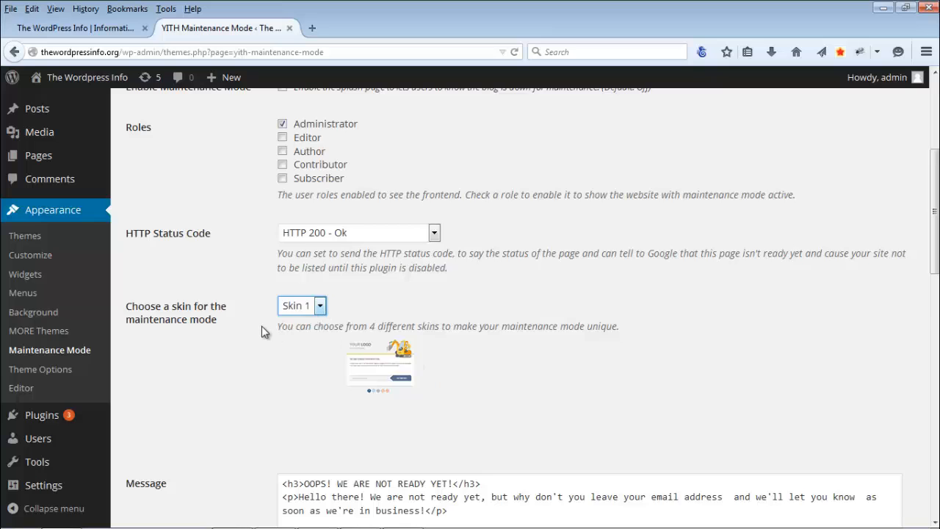
Review the remaining general options and bring up the Background settings.
scroll(261, 326, "down", 3)
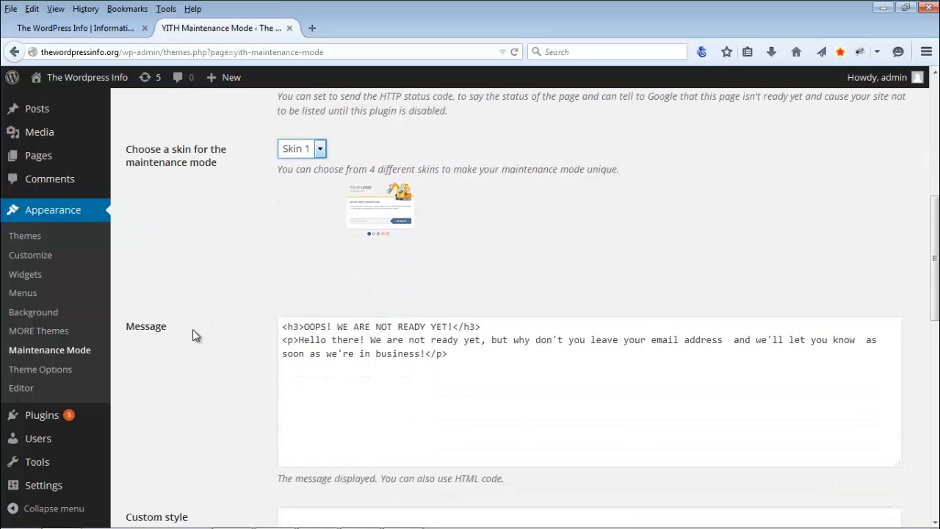
scroll(195, 328, "down", 6)
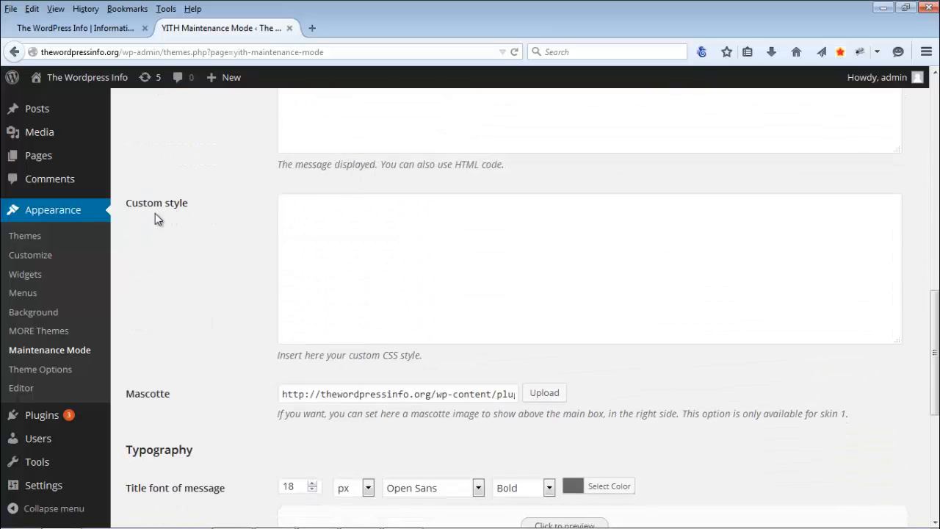
scroll(230, 428, "up", 10)
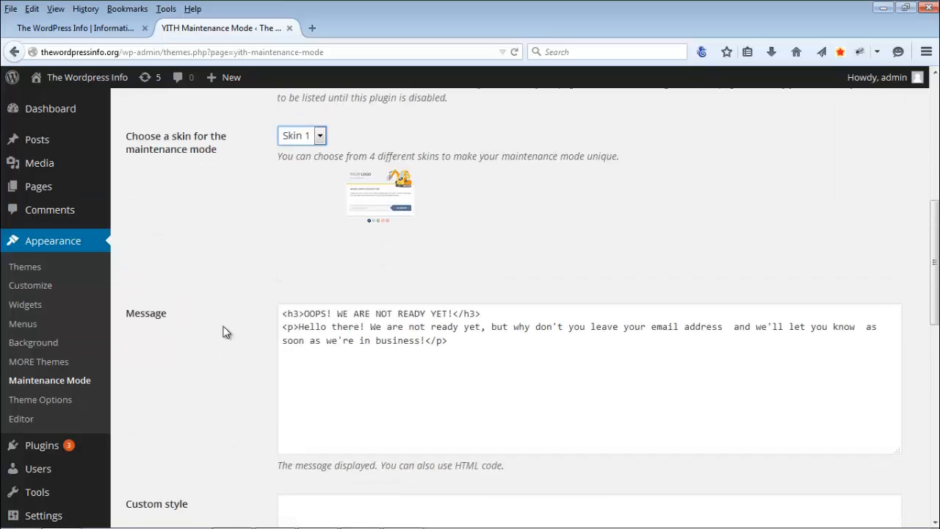
left_click(222, 160)
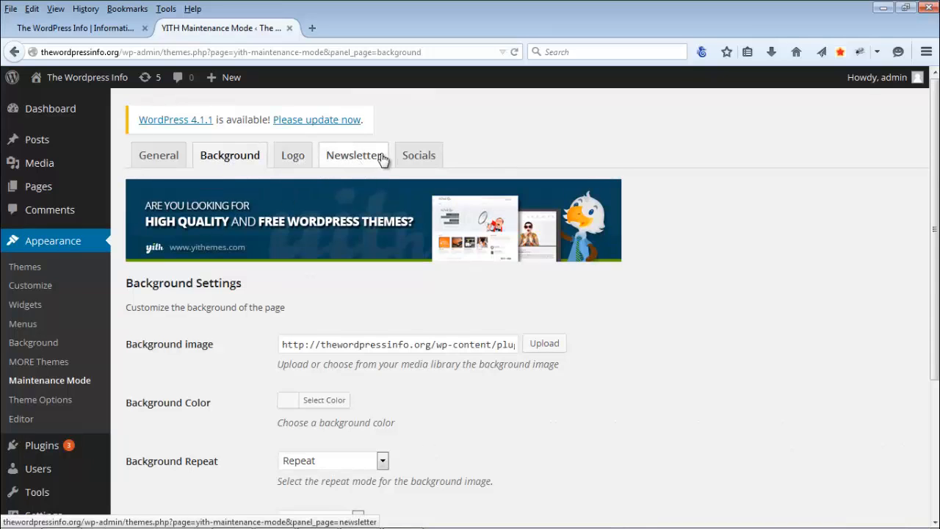
Enable Maintenance Mode in the General settings, save the options, and reload the public site.
left_click(164, 155)
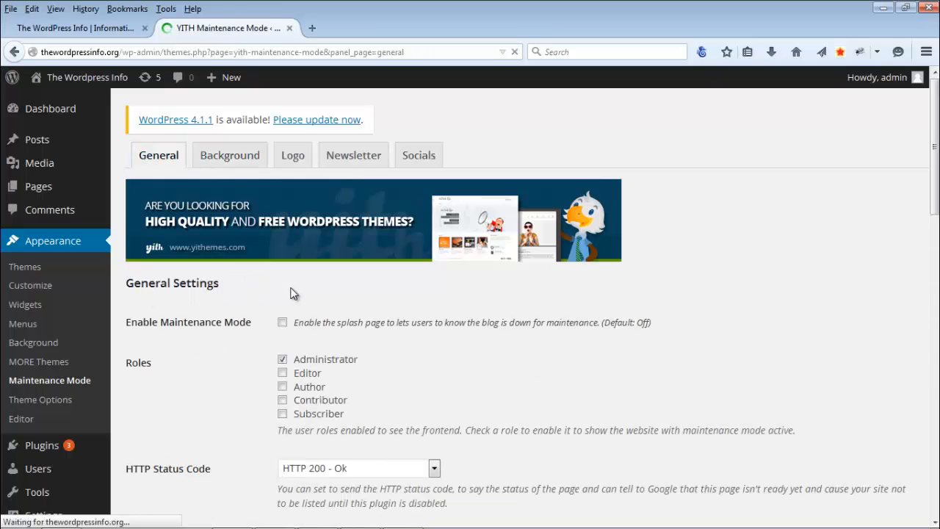
left_click(282, 323)
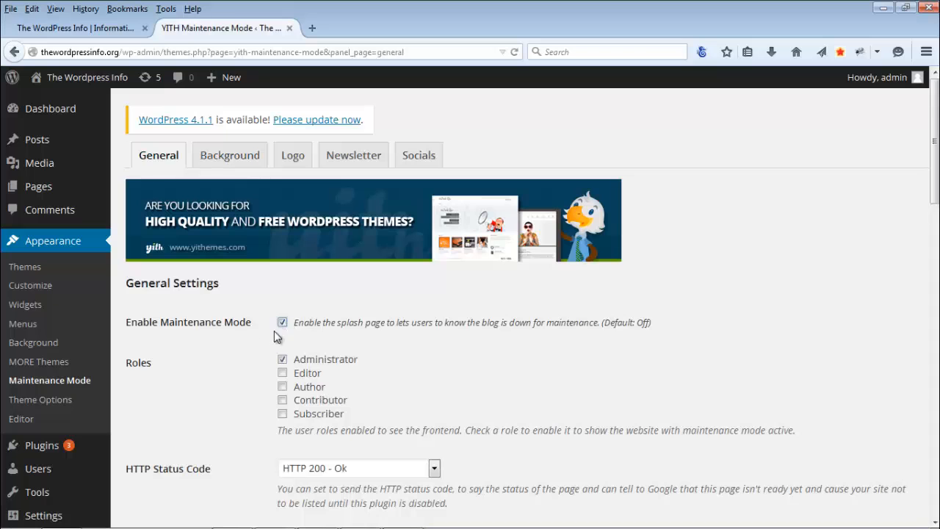
scroll(621, 327, "down", 15)
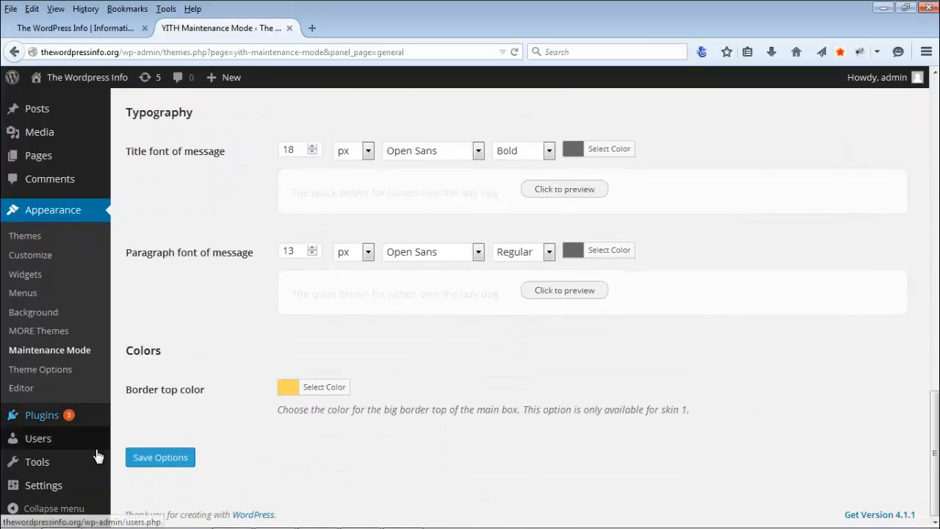
left_click(167, 464)
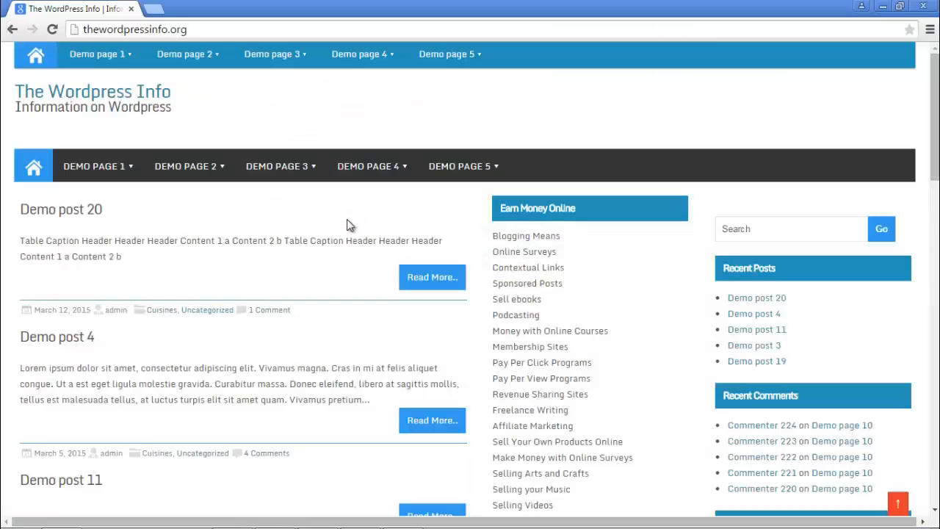
key("F5")
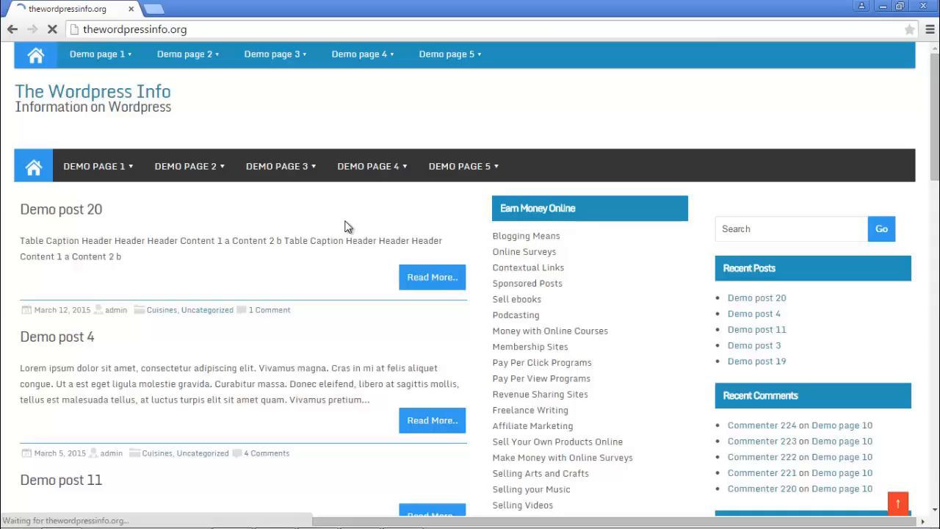
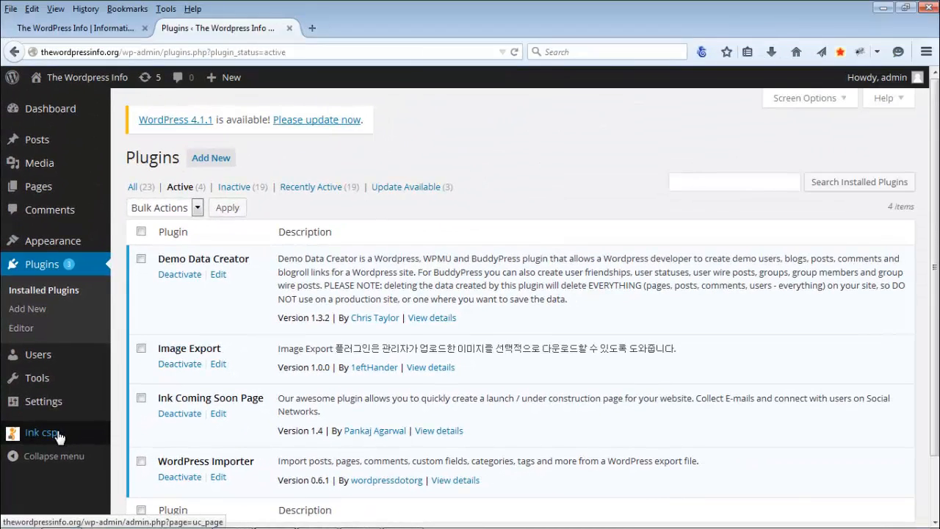
Open Ink csp's General Setting tab and review its Disabled status, maintenance1.gif logo path and title fields.
left_click(58, 435)
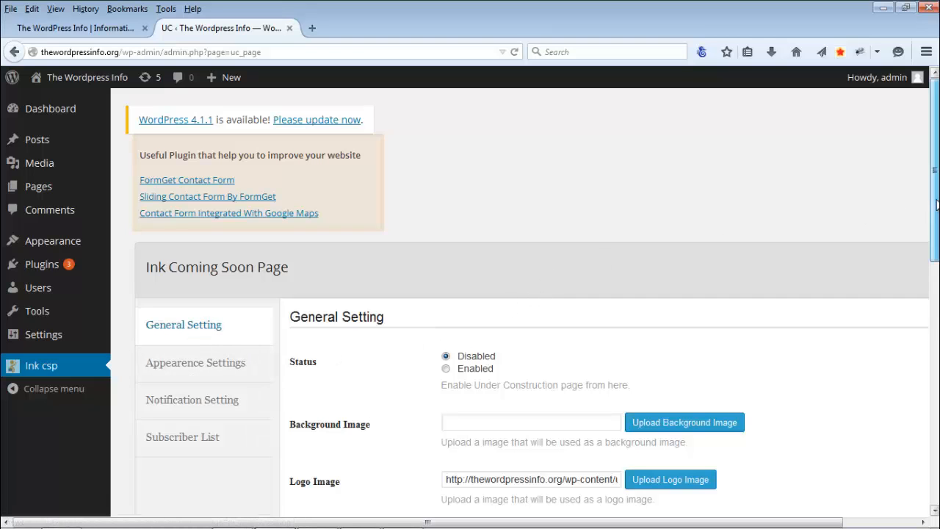
scroll(518, 213, "down", 3)
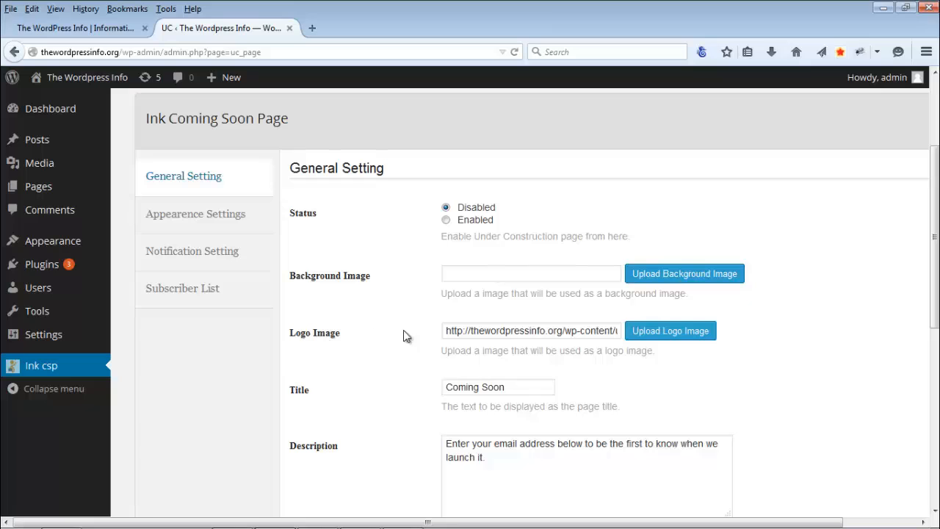
left_click_drag(479, 330, 620, 330)
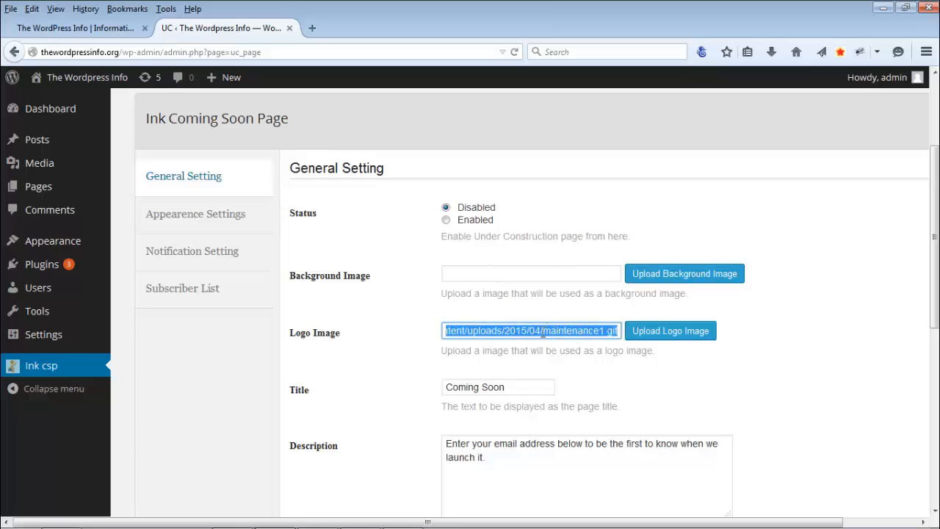
left_click(374, 380)
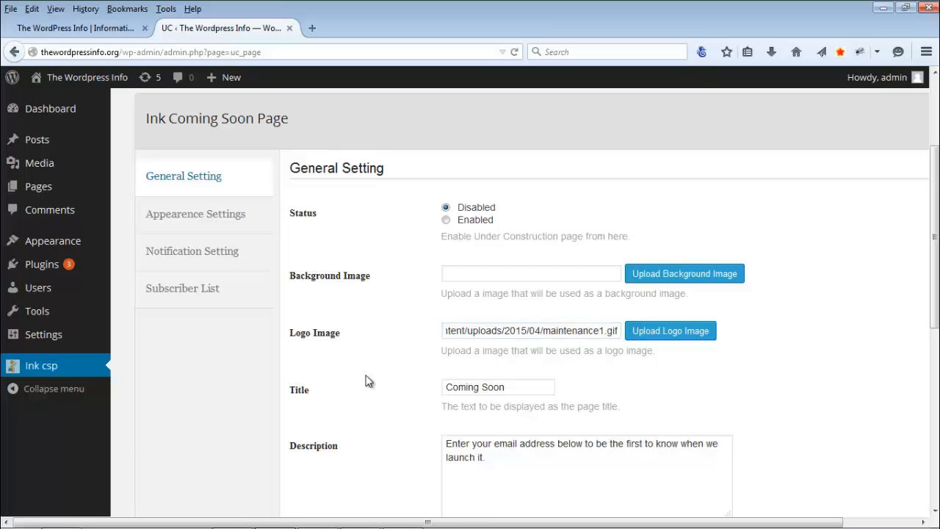
scroll(353, 351, "down", 4)
scroll(359, 324, "down", 6)
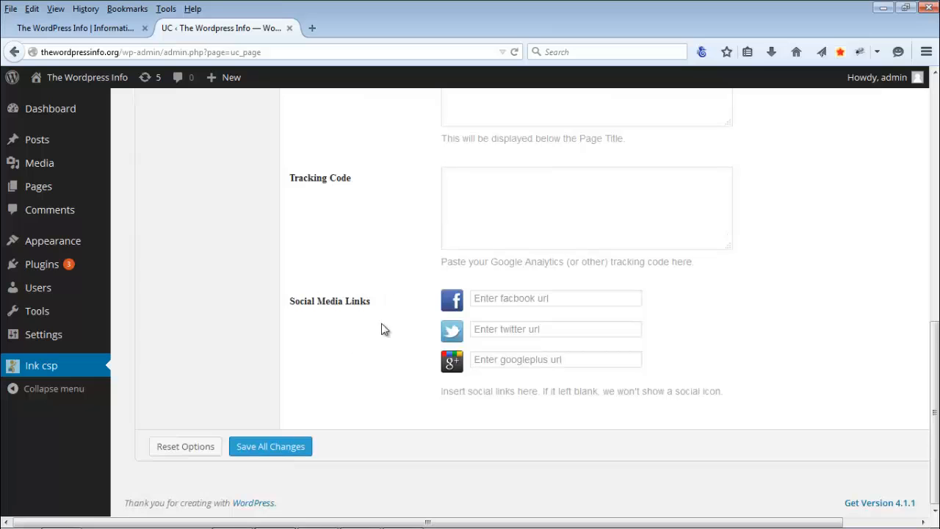
scroll(386, 304, "up", 10)
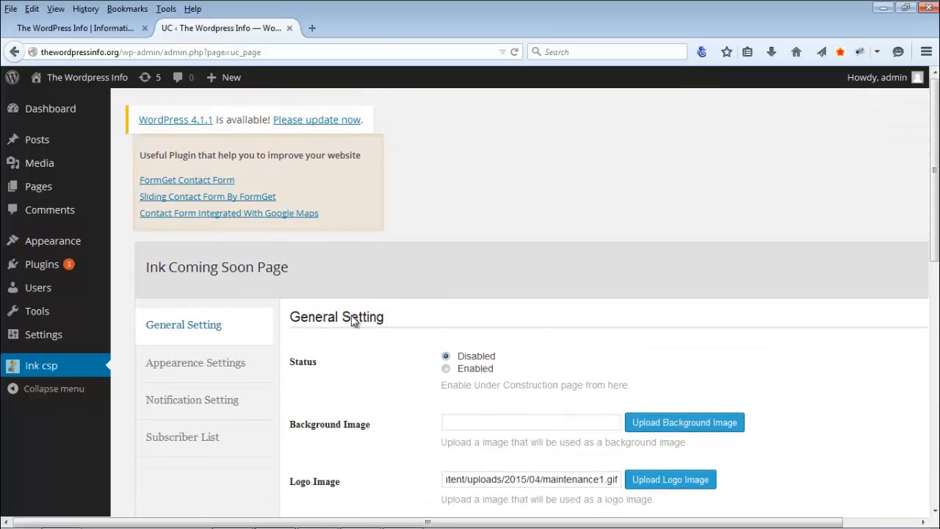
Look through the Appearance Settings tab, then view the notification fields for owner e-mail, messages and countdown date.
left_click(213, 364)
scroll(482, 326, "down", 4)
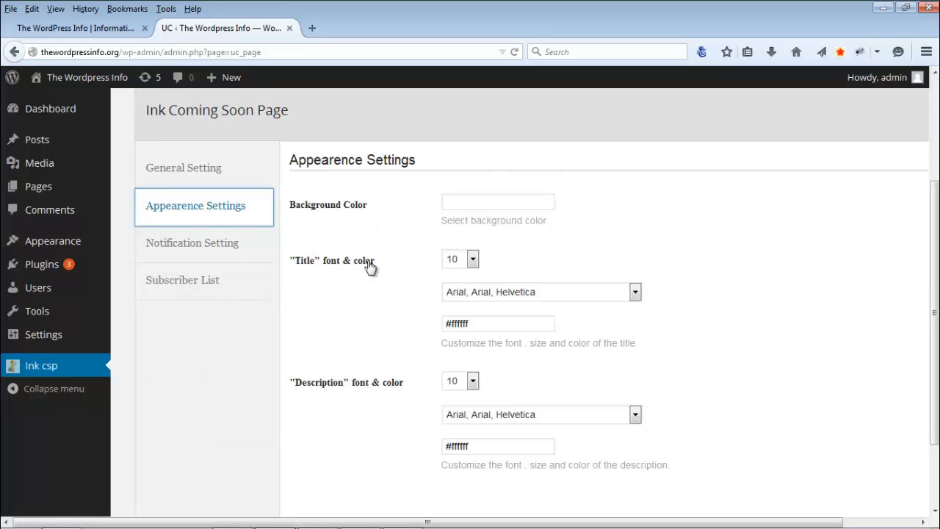
scroll(403, 361, "down", 3)
scroll(367, 360, "up", 7)
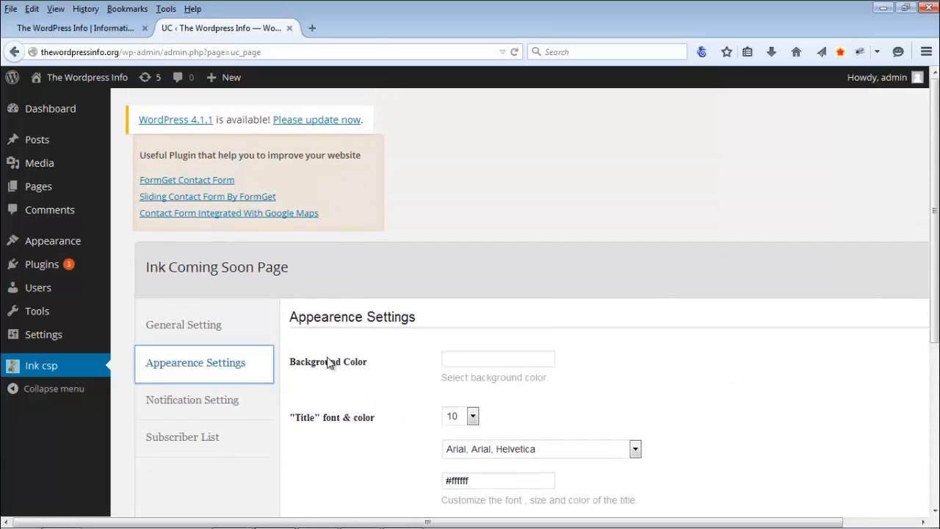
left_click(235, 399)
scroll(474, 354, "down", 4)
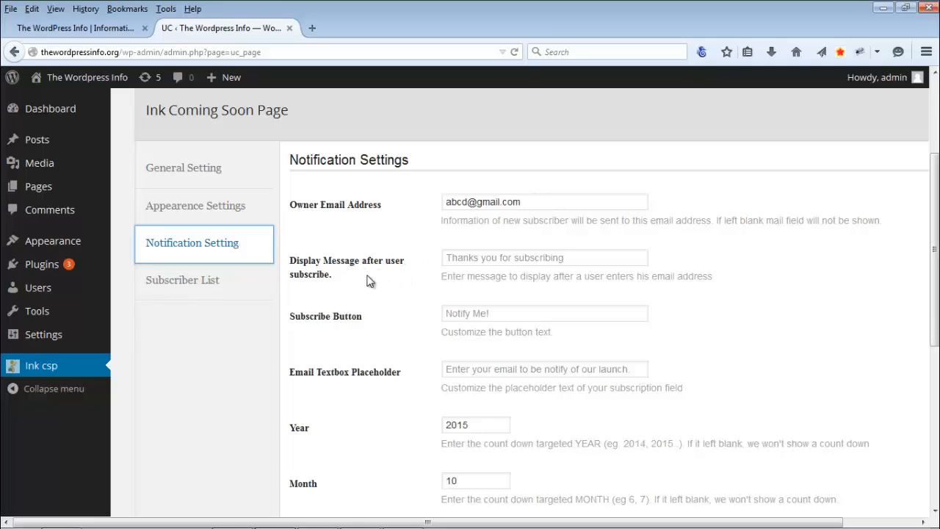
Set the after-subscribe display message to 'Thank you' and save all changes.
left_click(481, 258)
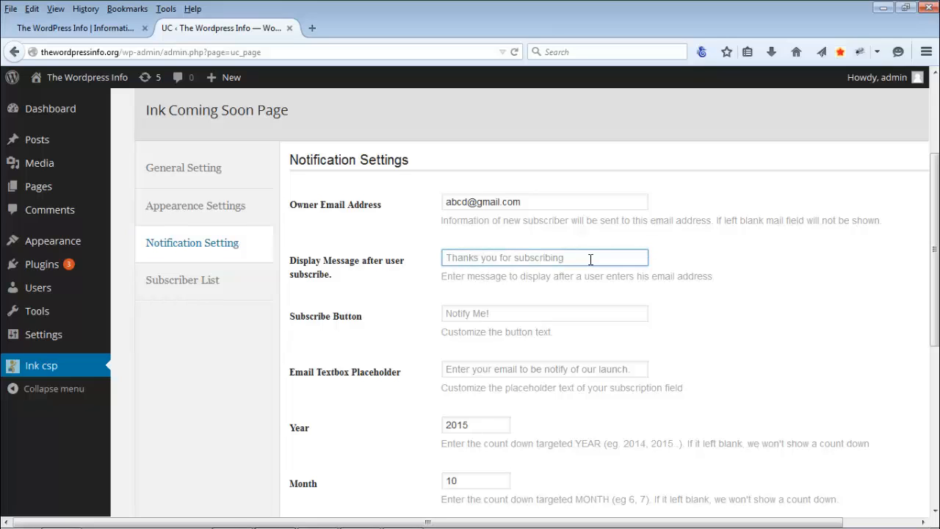
type("Thank you")
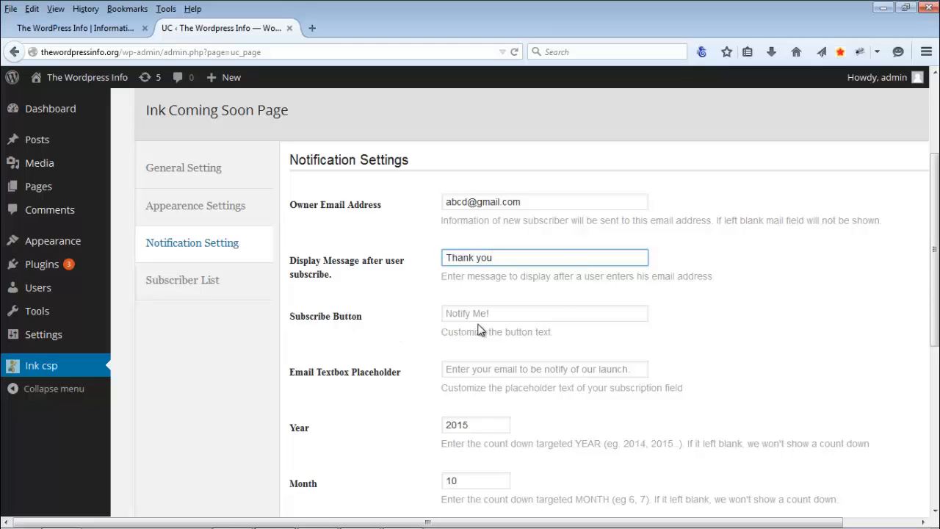
scroll(384, 342, "down", 2)
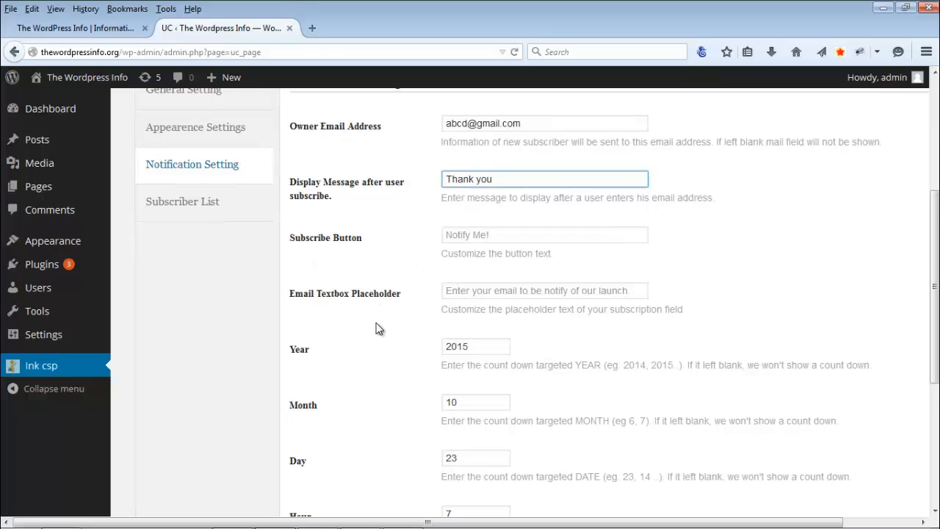
scroll(393, 365, "down", 4)
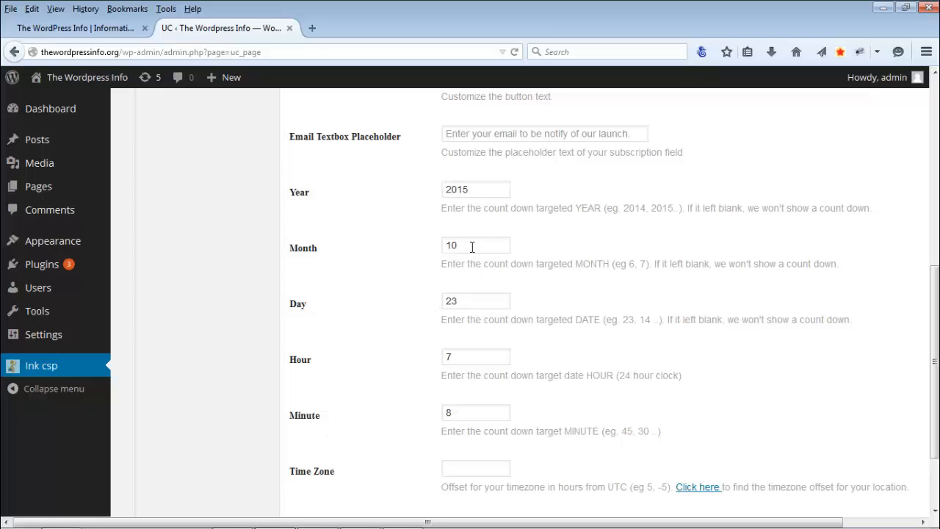
scroll(422, 219, "down", 3)
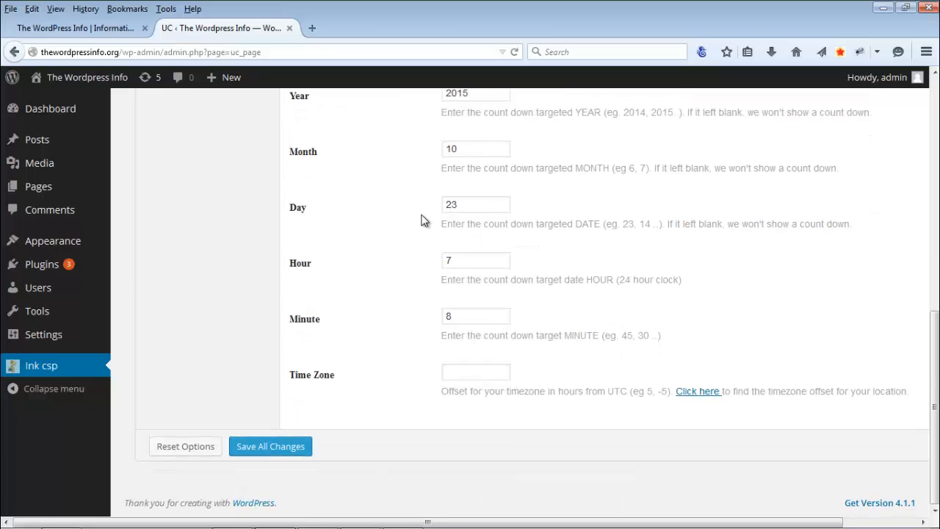
scroll(387, 269, "up", 6)
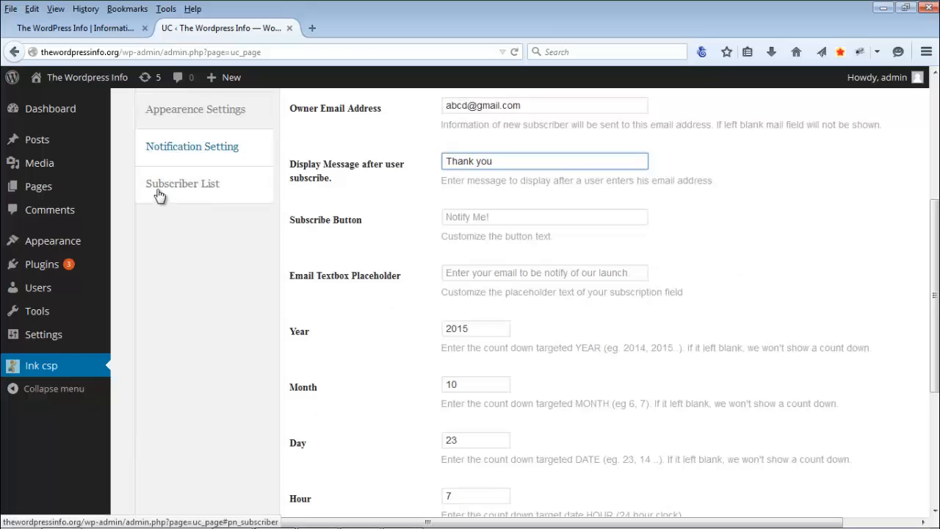
scroll(378, 275, "down", 1)
scroll(375, 273, "down", 5)
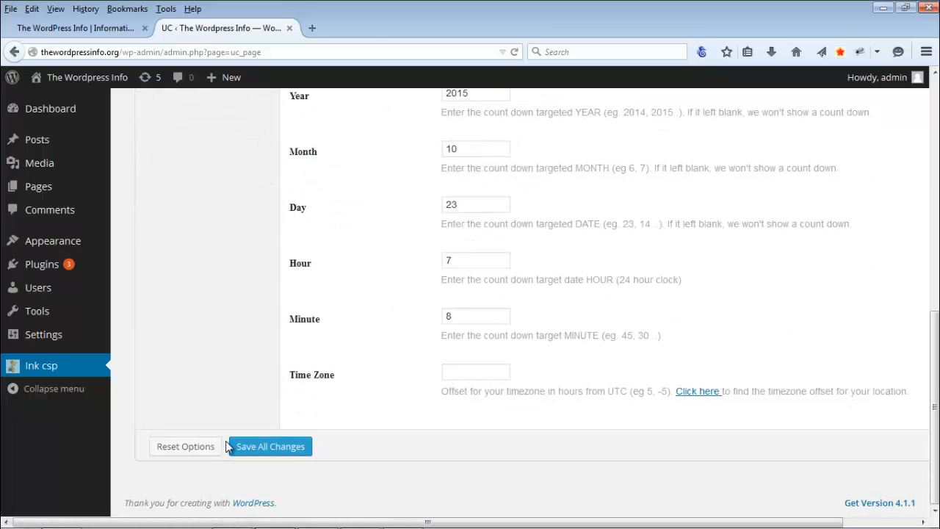
left_click(296, 453)
scroll(403, 292, "up", 8)
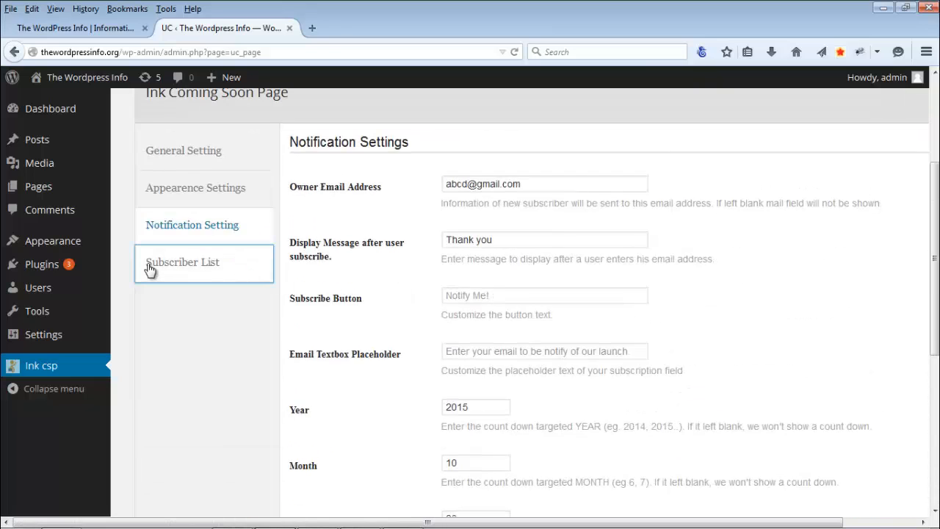
Check the still-empty Subscriber List tab and save all coming-soon settings.
left_click(149, 269)
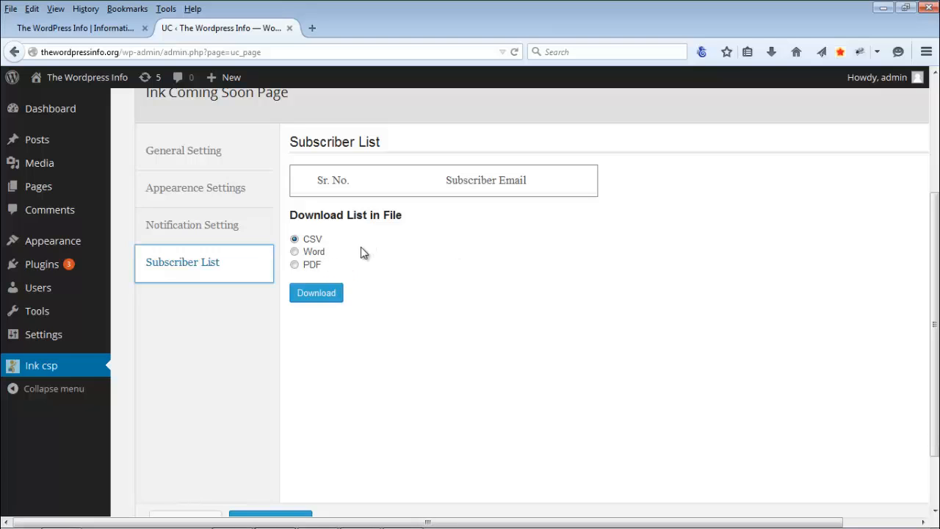
scroll(288, 368, "down", 2)
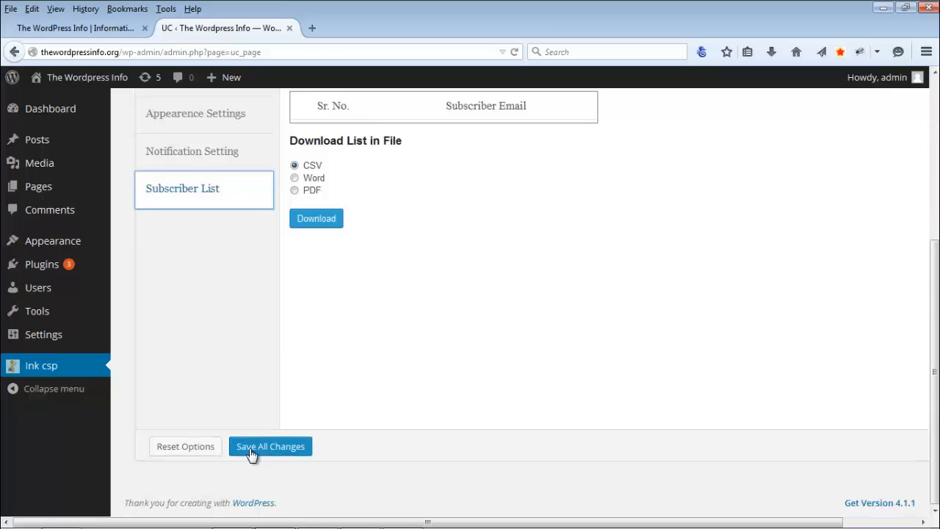
left_click(306, 446)
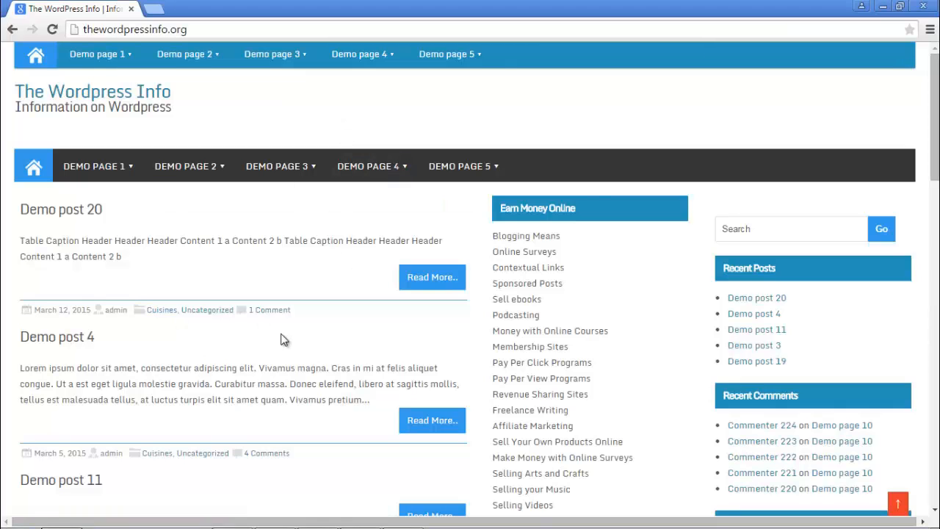
After reloading the front page, set the Ink Coming Soon Page status to Enabled and save.
key("F5")
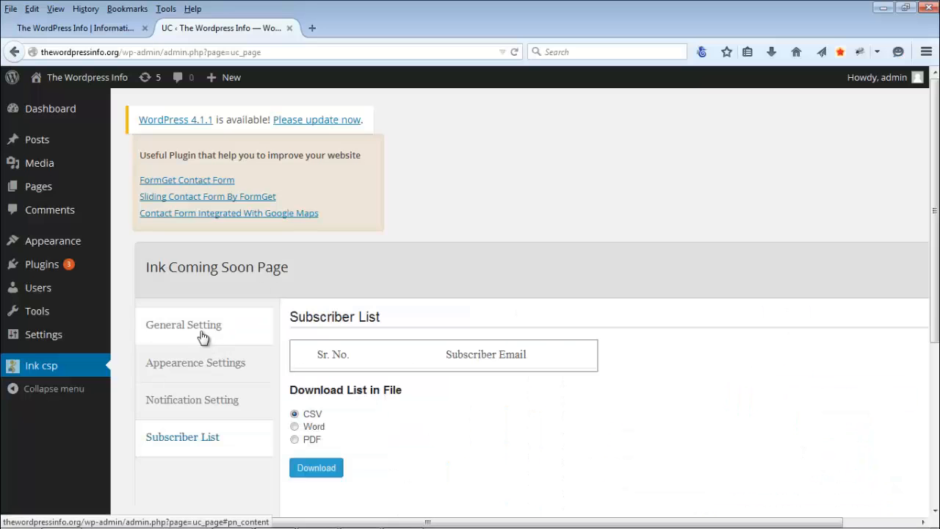
left_click(175, 336)
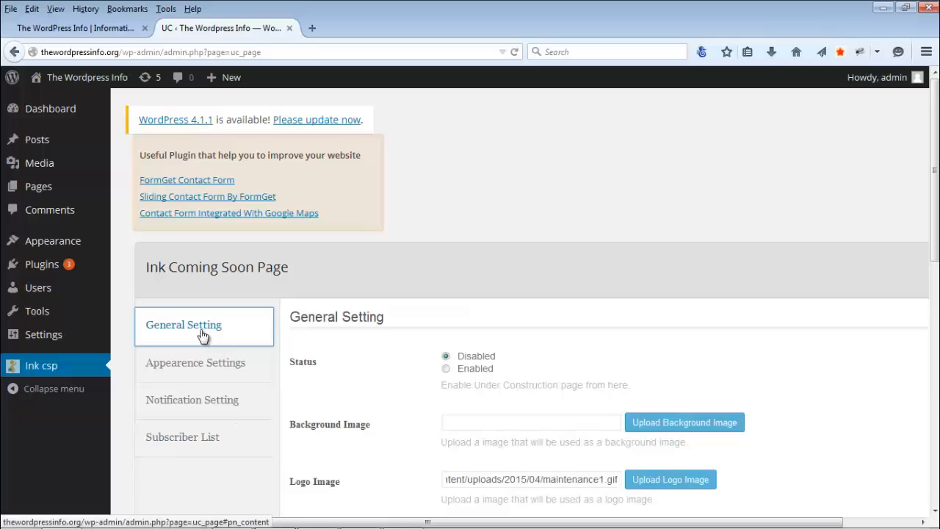
left_click(447, 369)
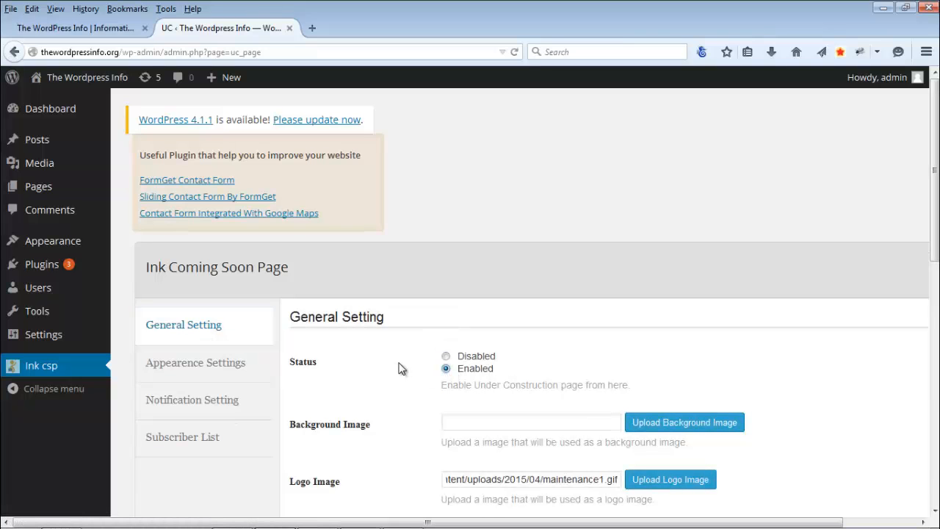
scroll(315, 443, "down", 10)
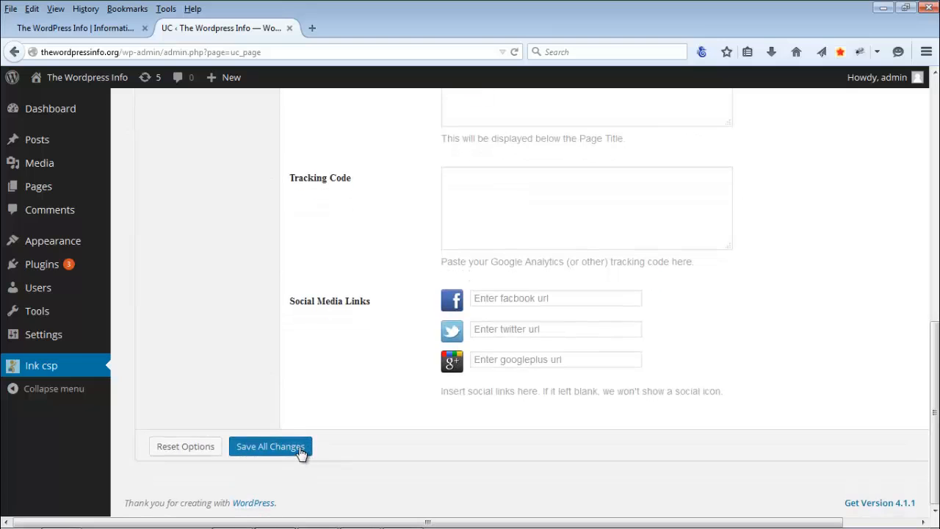
left_click(297, 450)
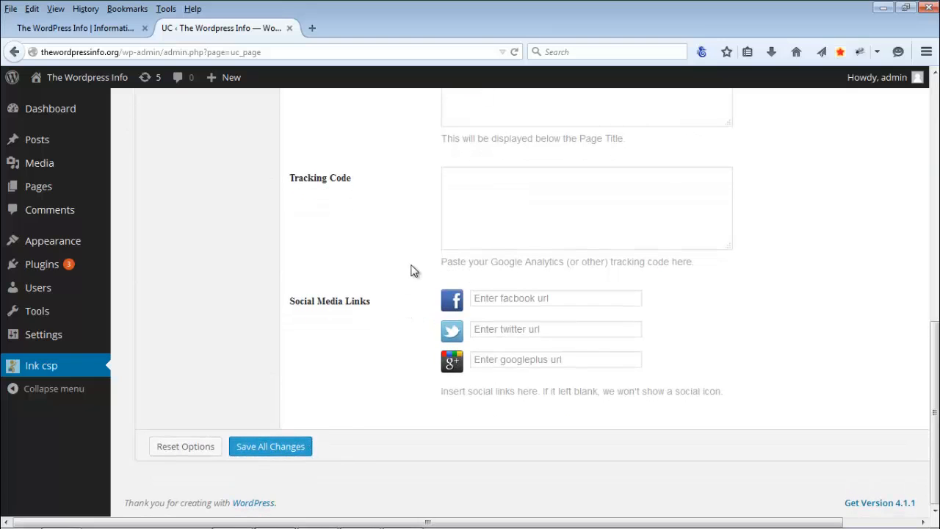
Reload the site in Chrome to show the countdown page and subscribe a test e-mail address.
key("alt+Tab")
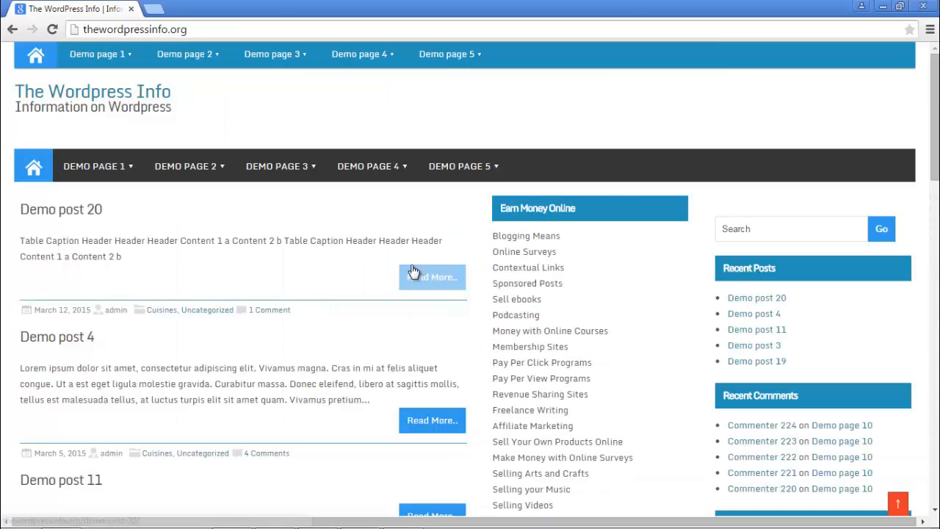
key("F5")
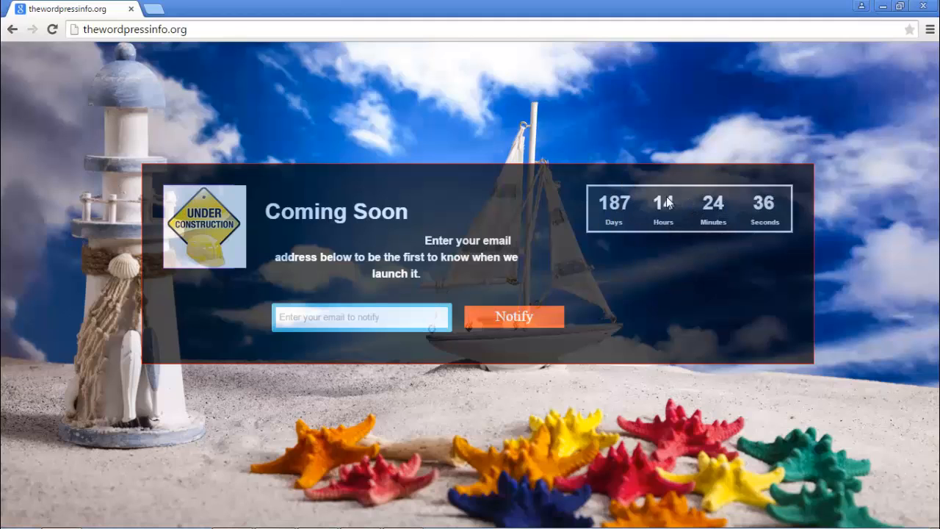
left_click(364, 321)
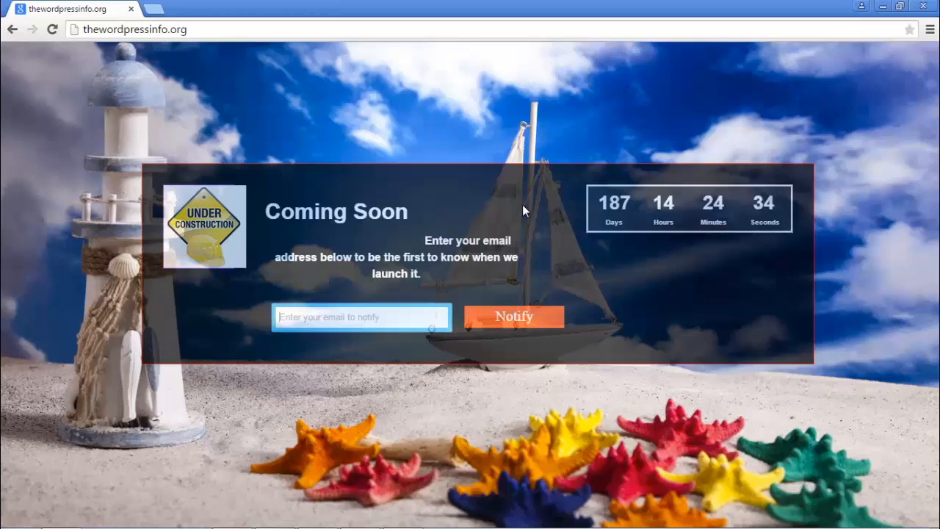
type("jjjj")
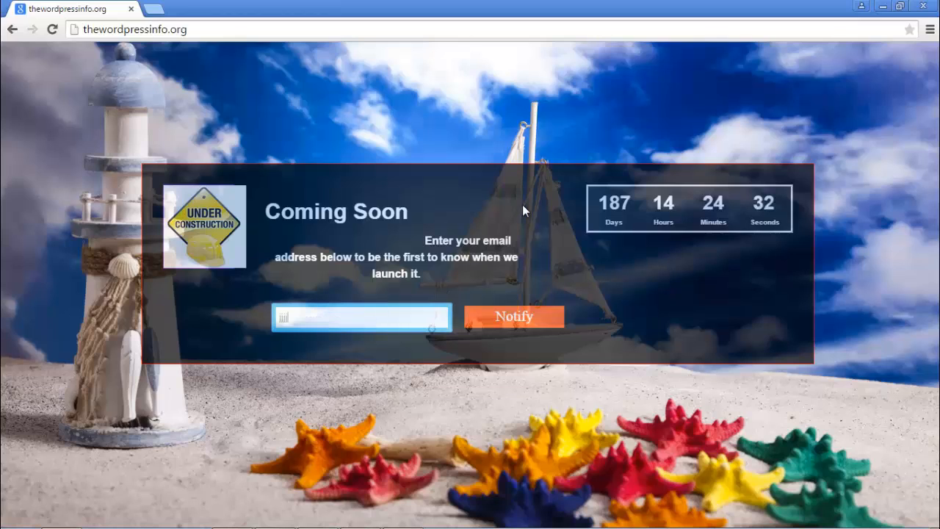
type("jjjjjj@yahoo.")
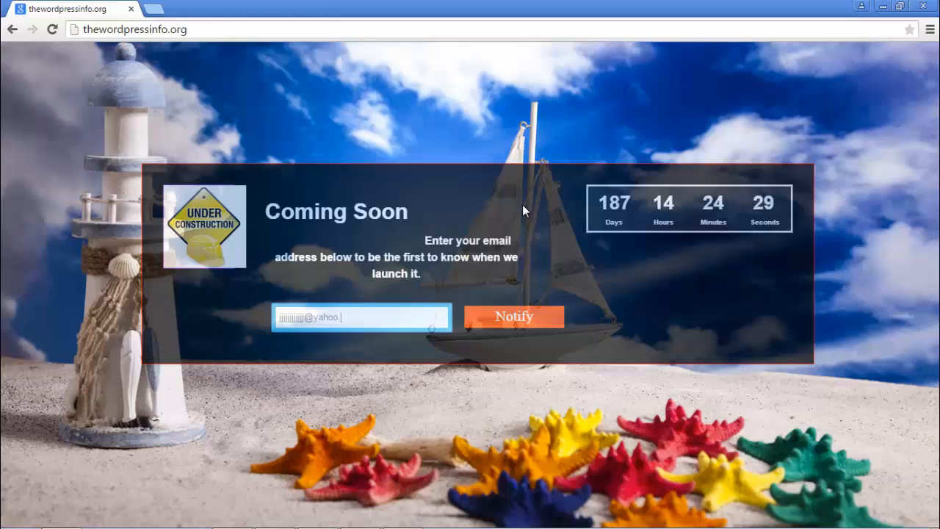
type("com")
left_click(526, 315)
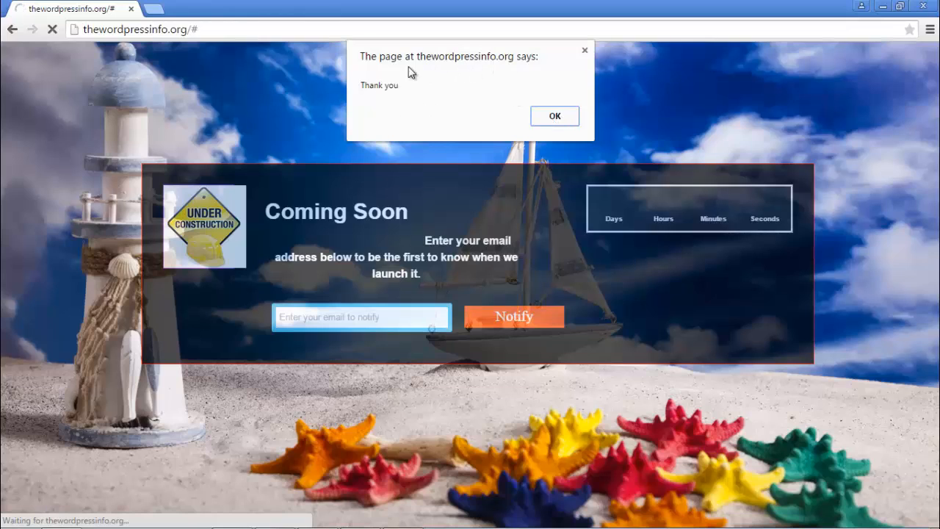
left_click(556, 117)
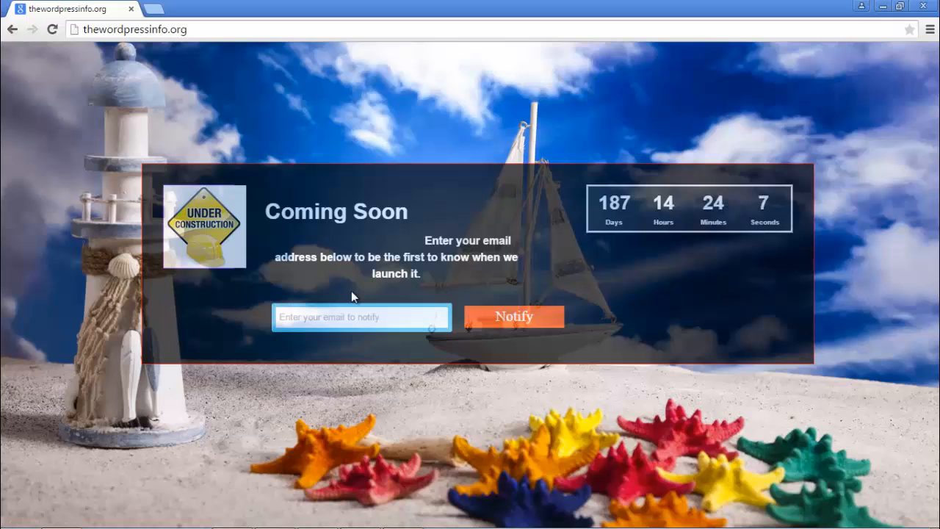
key("alt+Tab")
Reload the Ink csp settings and open the Subscriber List showing the test e-mail as entry 1.
scroll(374, 260, "up", 10)
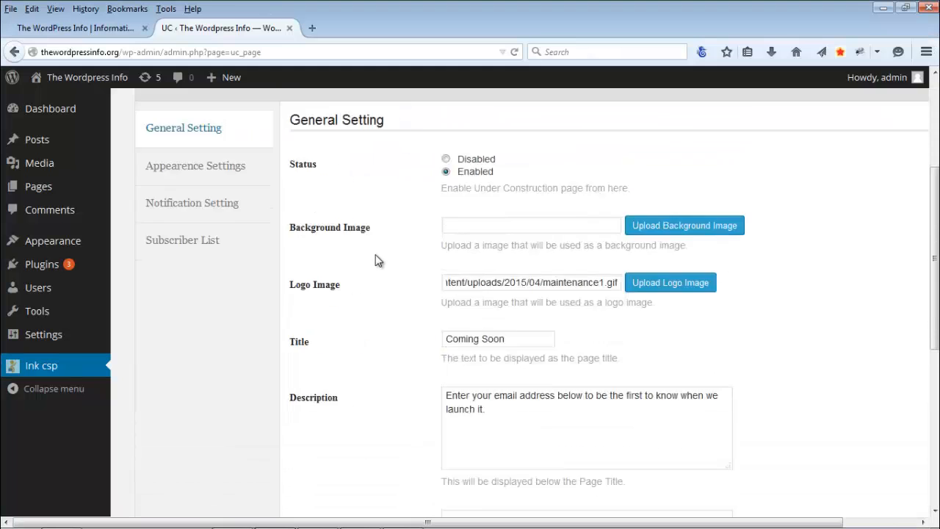
left_click(195, 434)
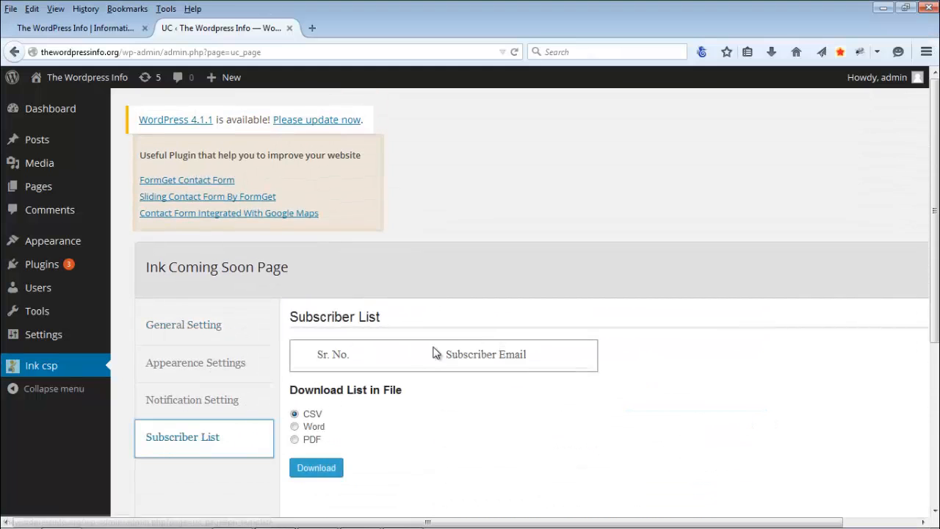
scroll(436, 353, "down", 4)
scroll(432, 315, "up", 2)
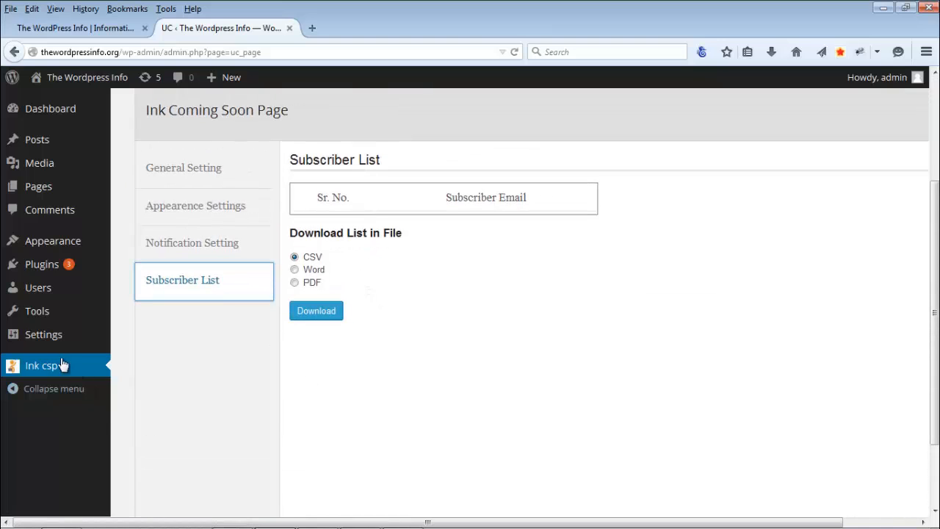
left_click(40, 367)
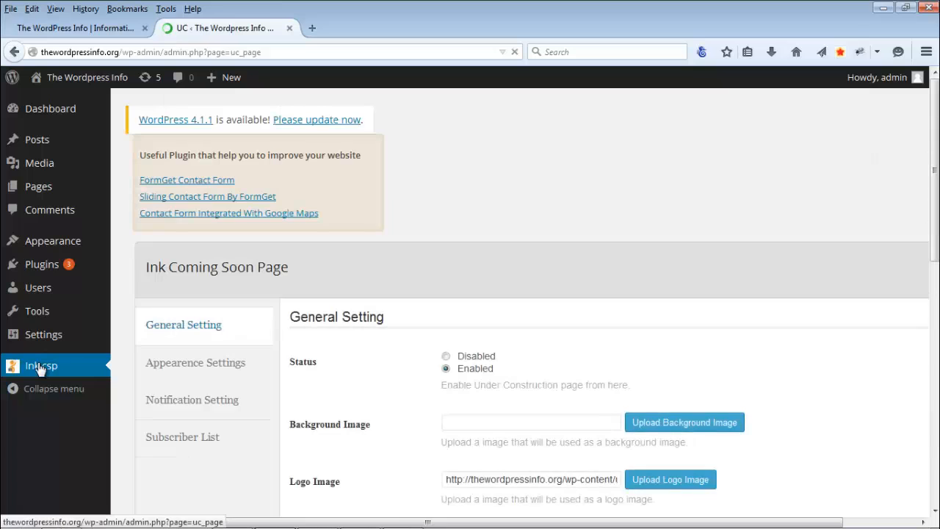
left_click(165, 437)
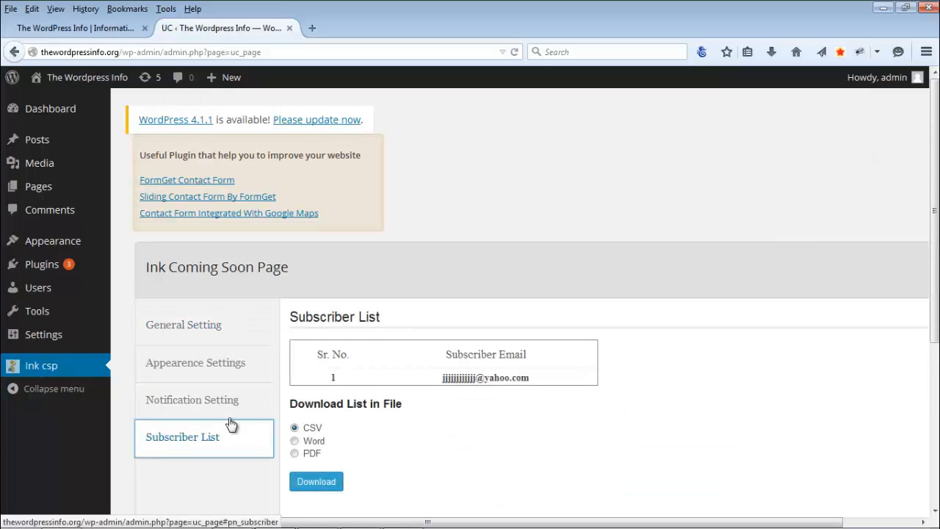
scroll(512, 348, "down", 1)
scroll(512, 348, "down", 2)
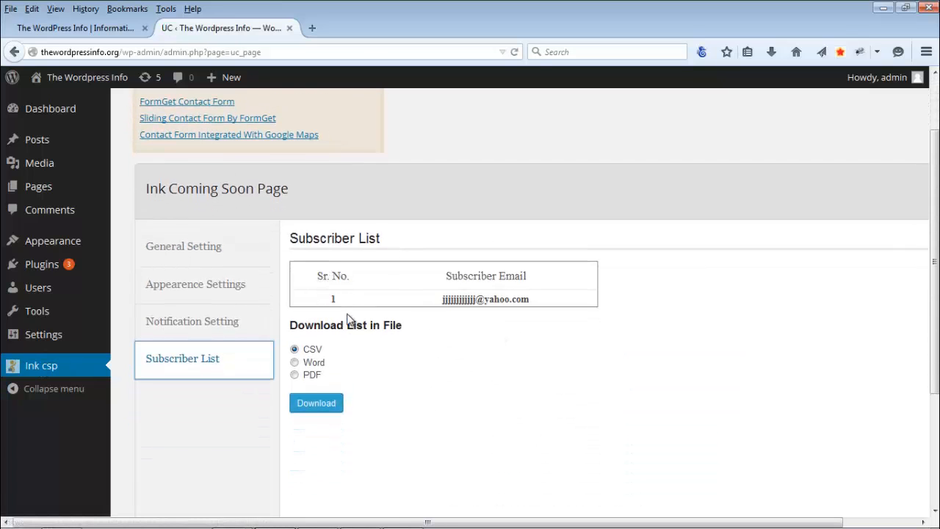